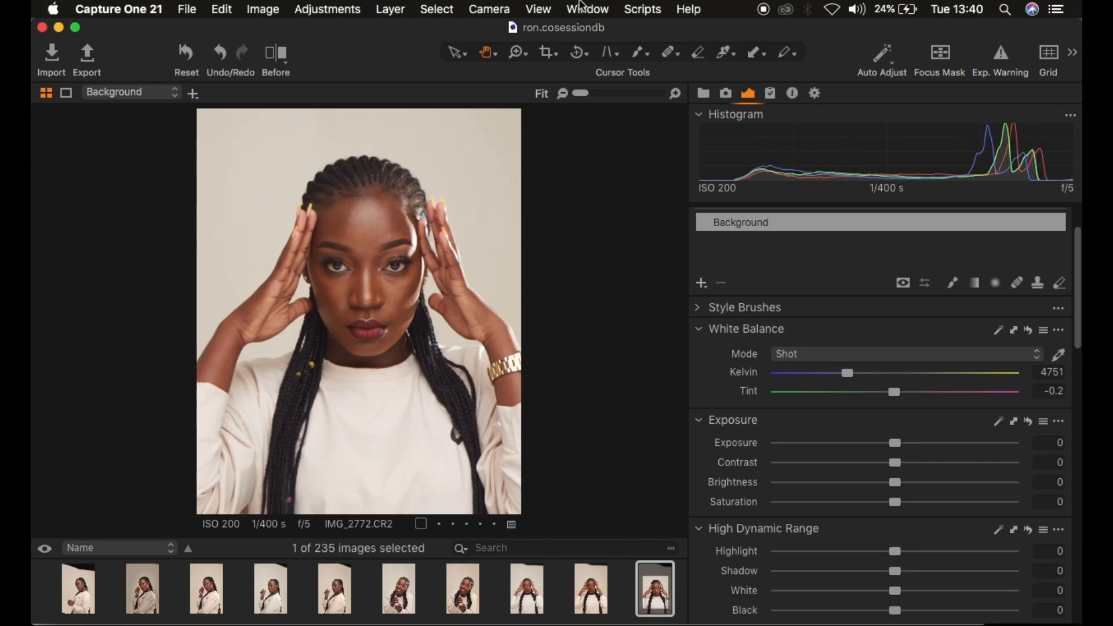
left_click(584, 7)
mouse_move(666, 29)
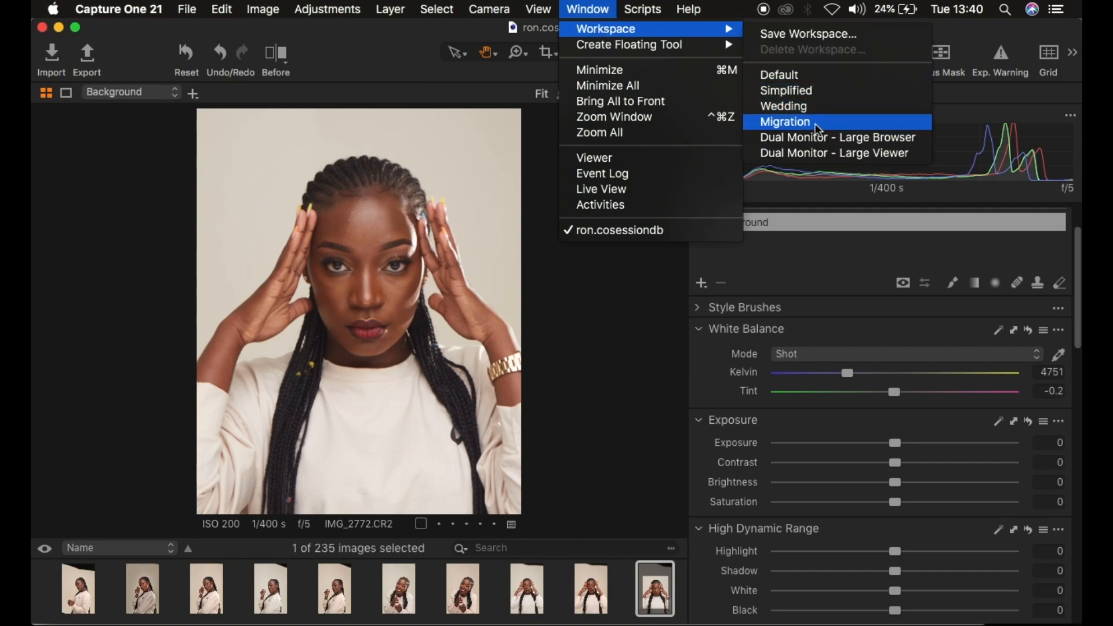
left_click(771, 138)
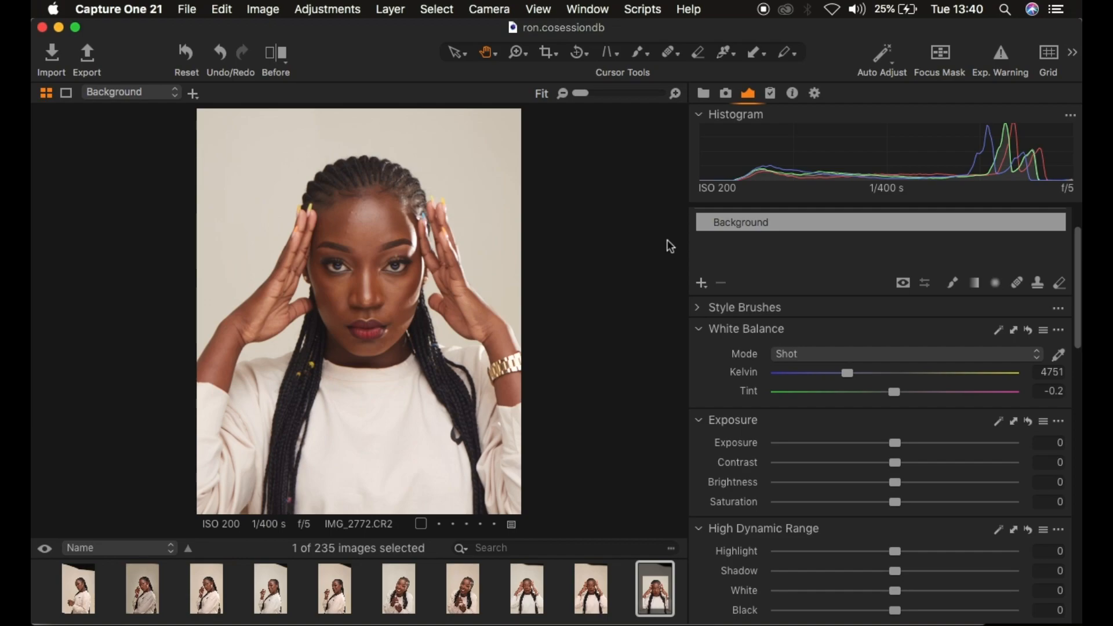
left_click(701, 282)
scroll(797, 244, "up", 1)
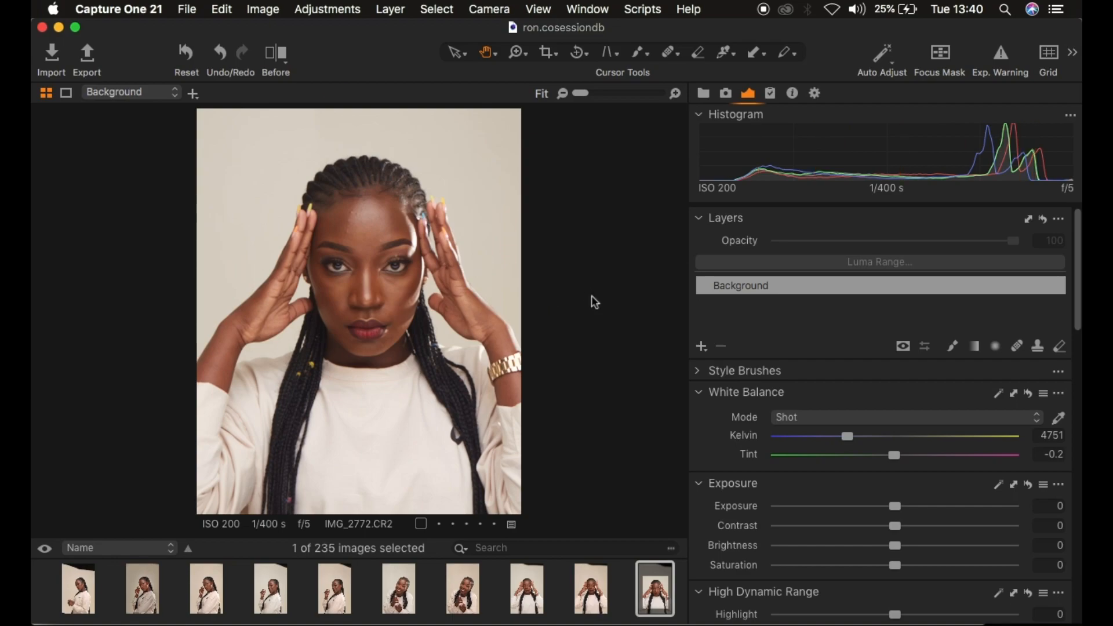
- Turn on the exposure warning overlay for the portrait
left_click(1000, 52)
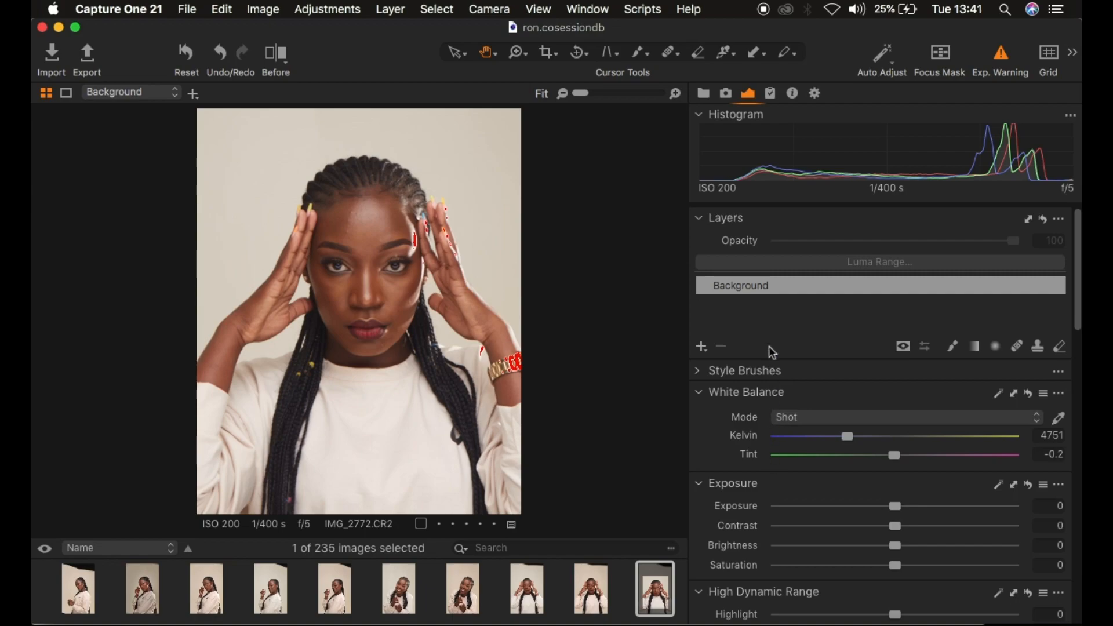
right_click(717, 431)
mouse_move(782, 433)
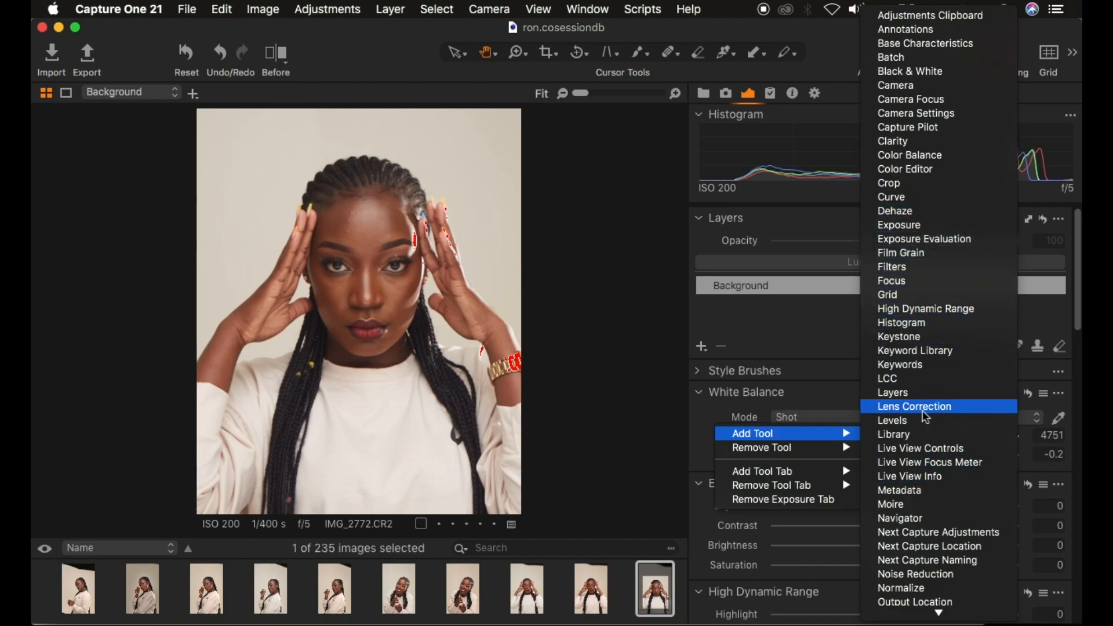
left_click(743, 263)
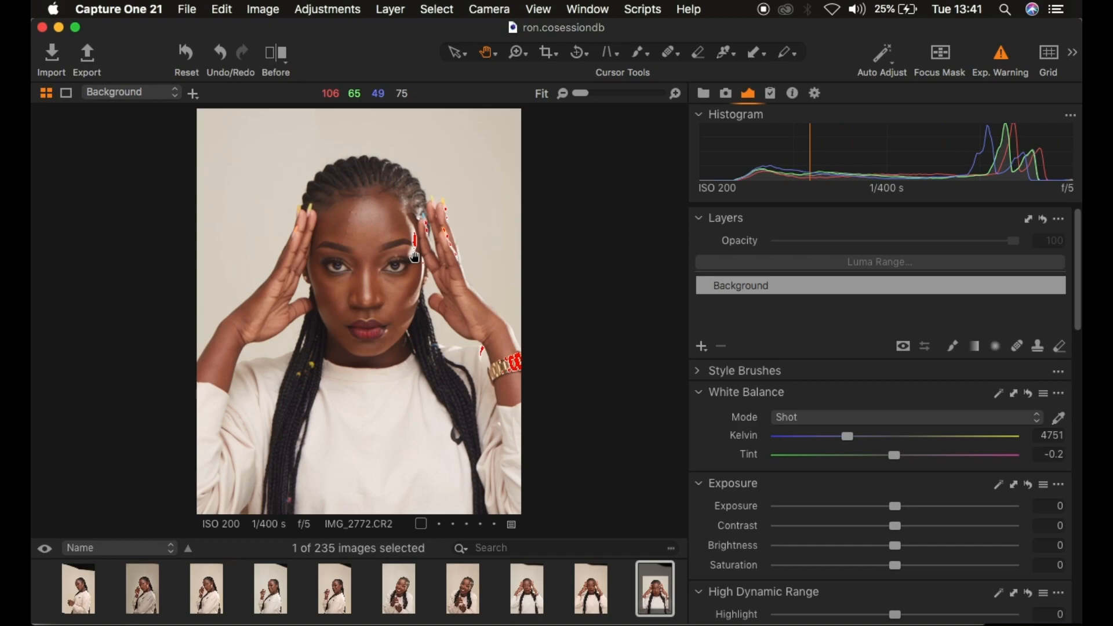
- Recover the blown-out skin highlights by setting High Dynamic Range Highlight to -95 and White to -91
key("super+equal")
key("super+equal")
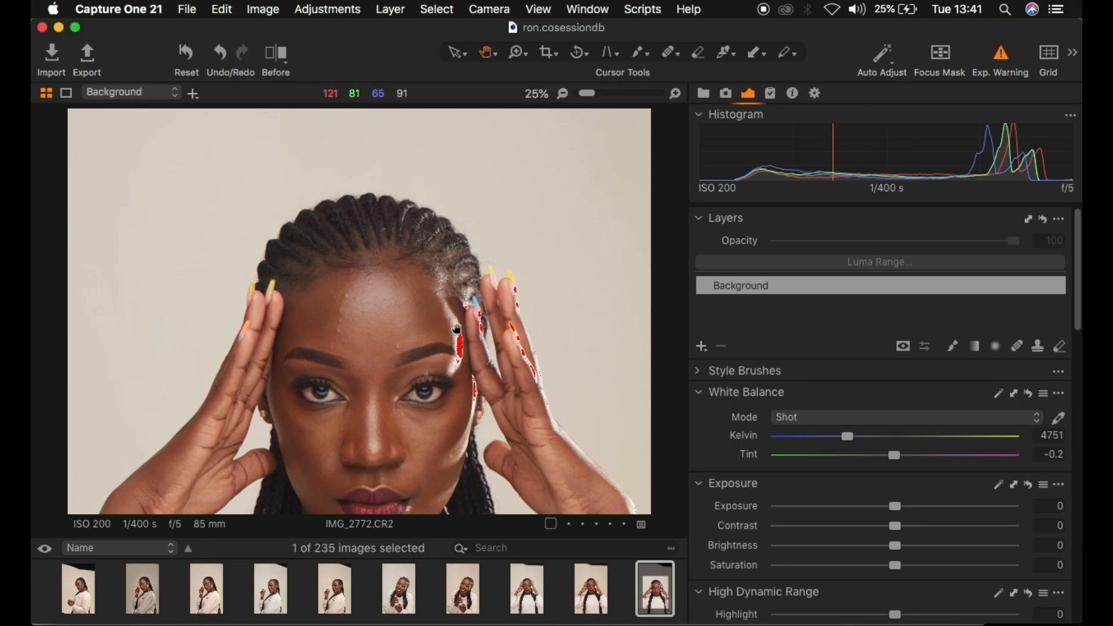
key("super+0")
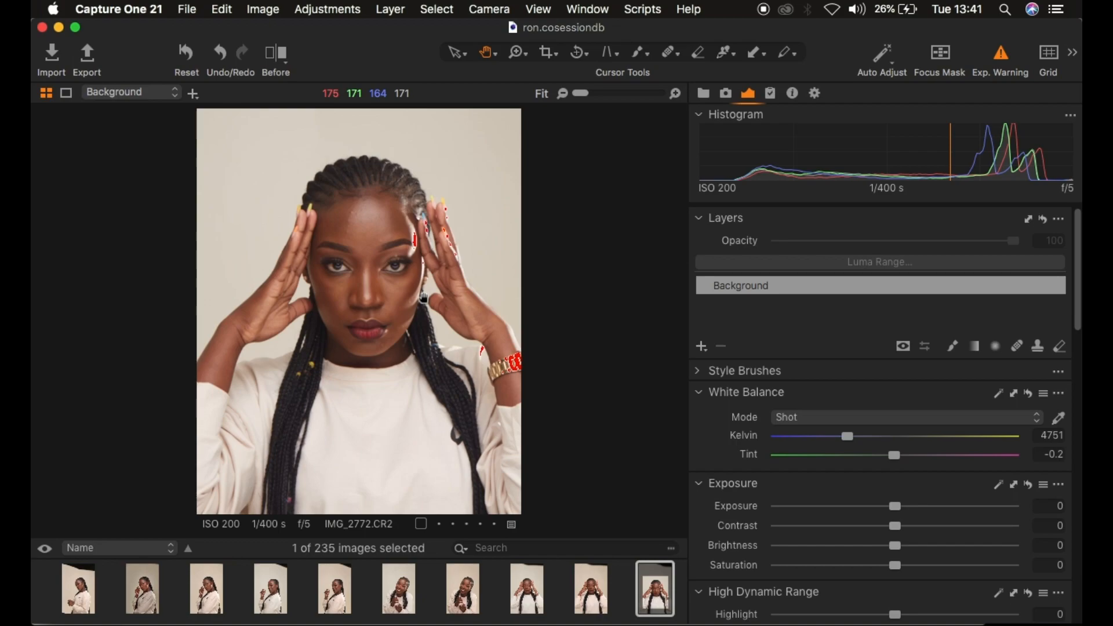
scroll(917, 511, "down", 3)
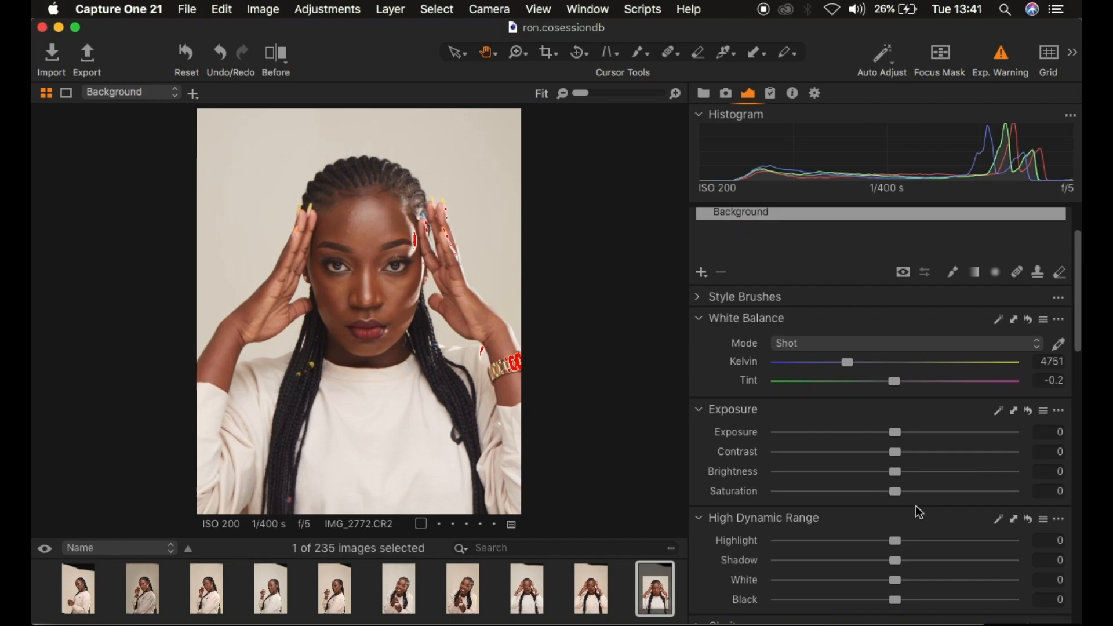
left_click_drag(890, 539, 795, 543)
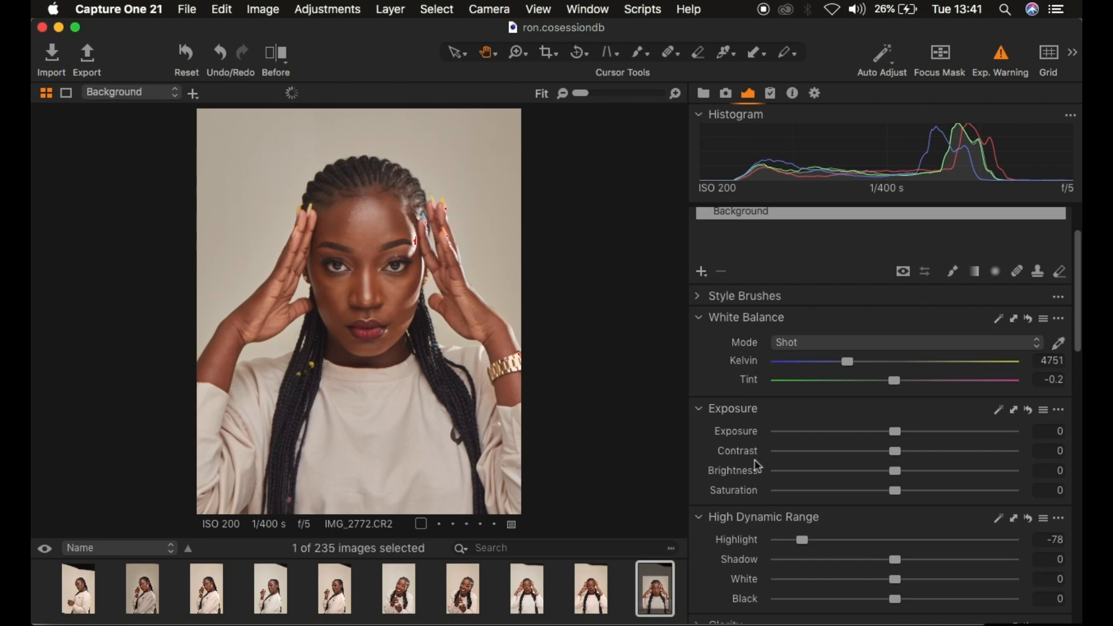
left_click_drag(802, 540, 794, 539)
left_click_drag(833, 580, 795, 578)
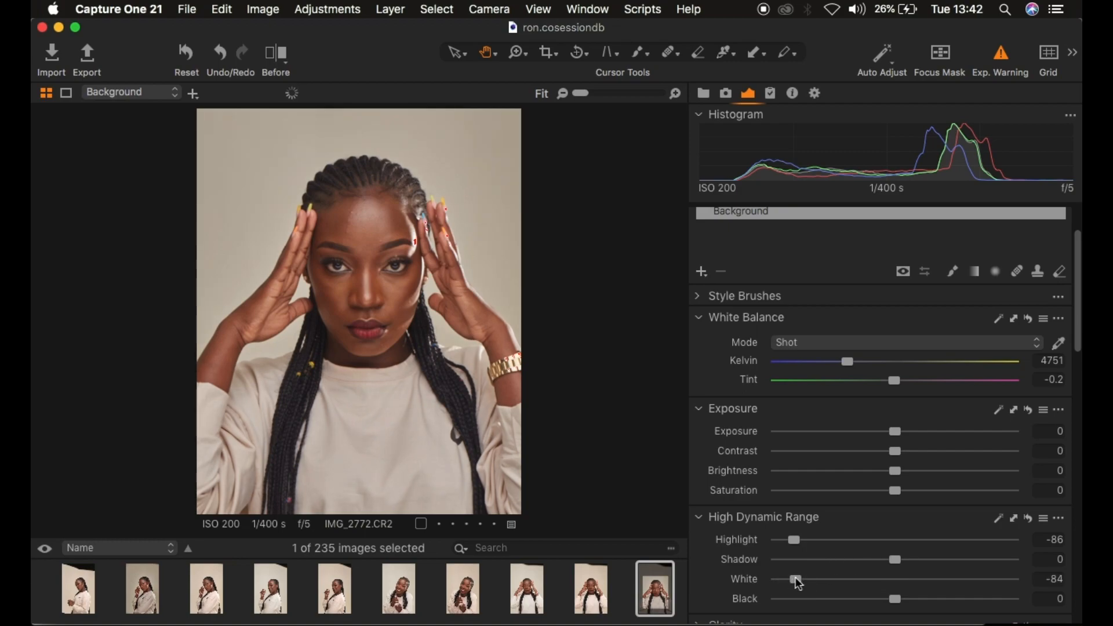
left_click_drag(794, 540, 782, 540)
left_click_drag(798, 578, 787, 580)
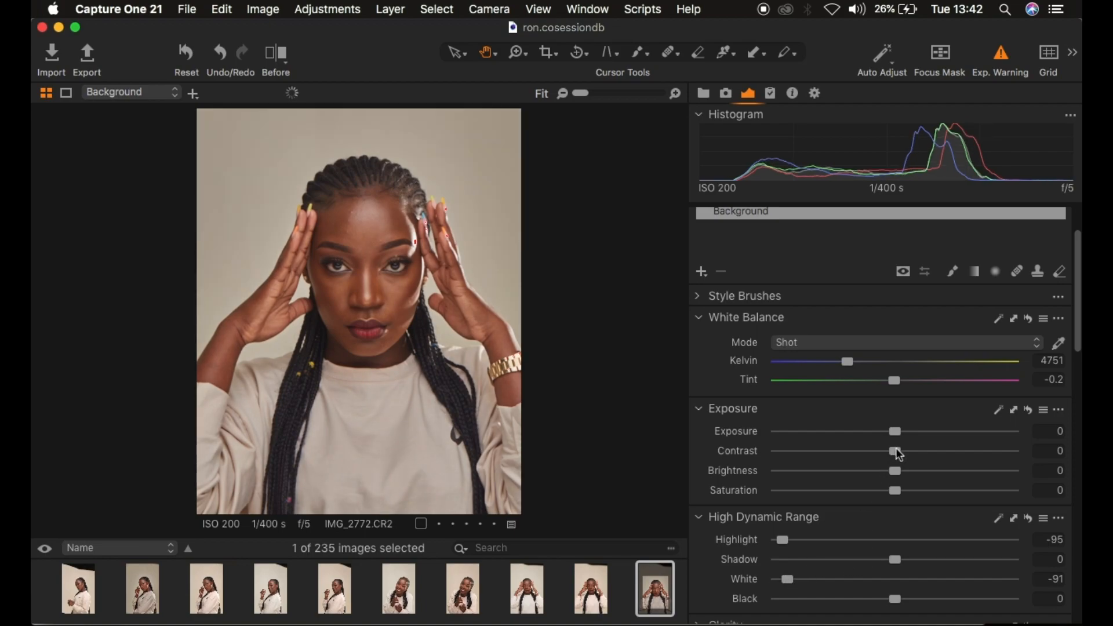
- Set the background layer's Contrast to 5 and Exposure to -0.26
left_click_drag(899, 454, 911, 453)
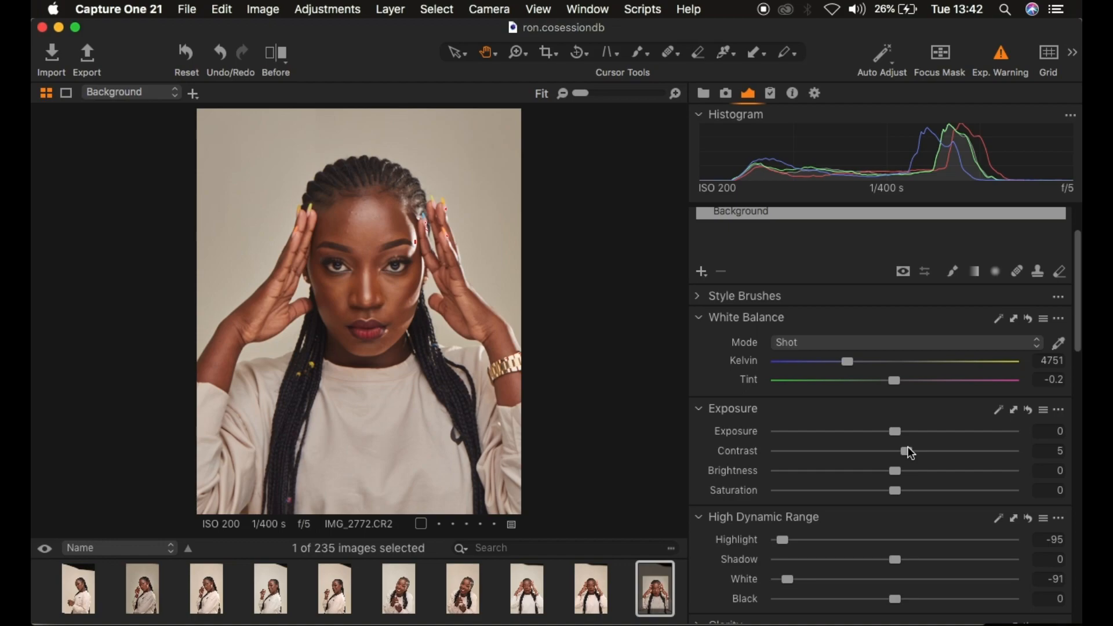
left_click_drag(895, 432, 890, 439)
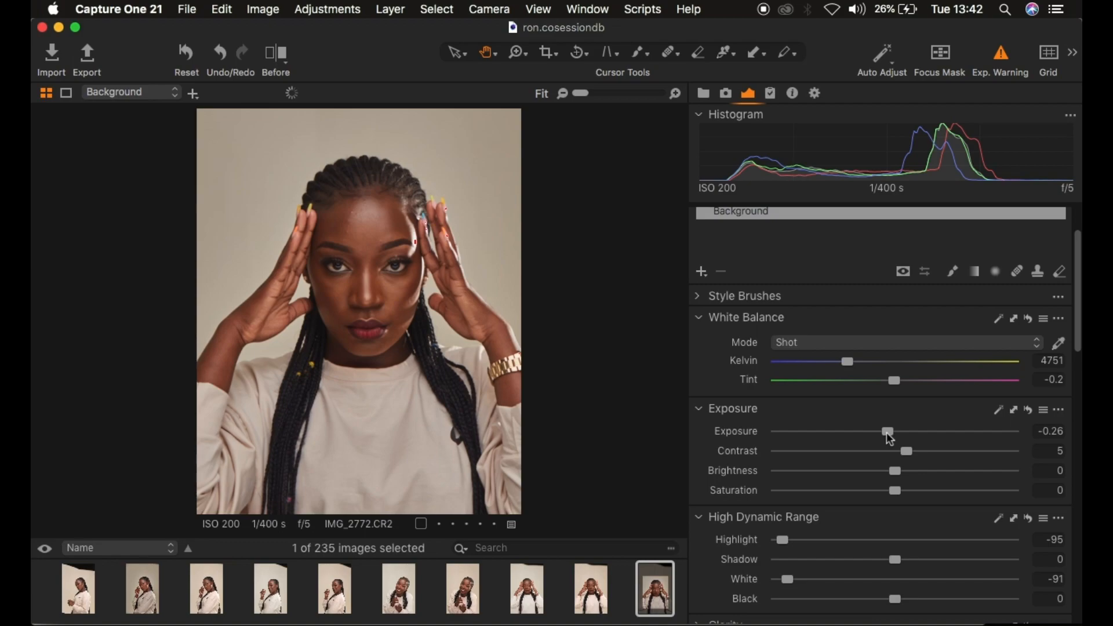
- Set the RGB Levels input black point to 4, keeping the white point at 255
scroll(927, 530, "down", 10)
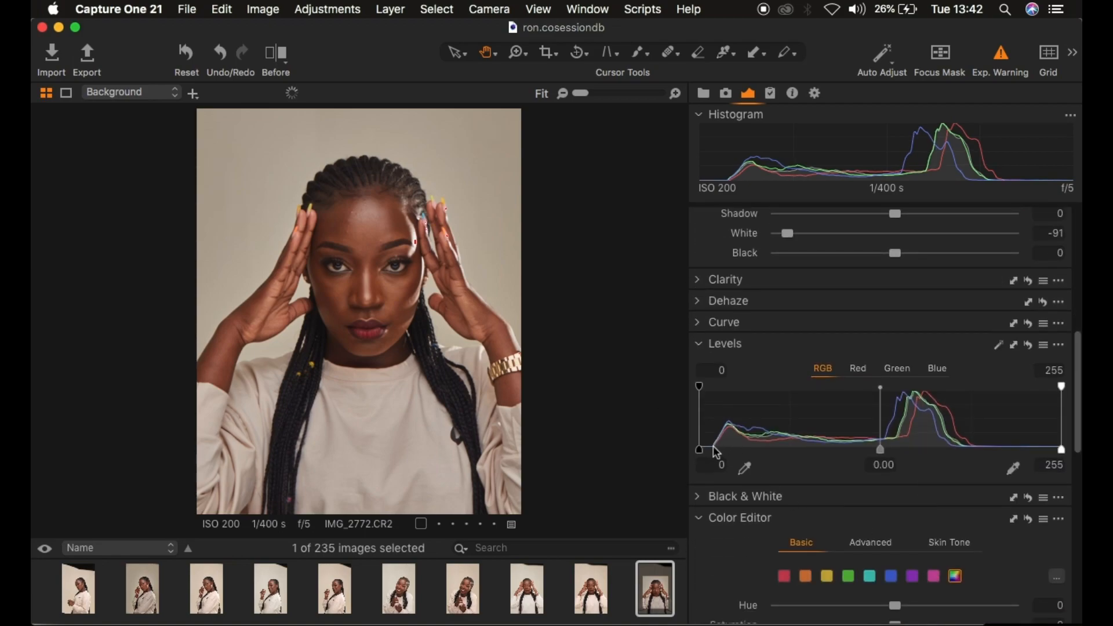
mouse_move(1062, 450)
left_mouse_down()
mouse_move(1001, 451)
mouse_move(1064, 450)
left_mouse_up()
mouse_move(703, 453)
left_mouse_down()
mouse_move(718, 450)
mouse_move(705, 455)
left_mouse_up()
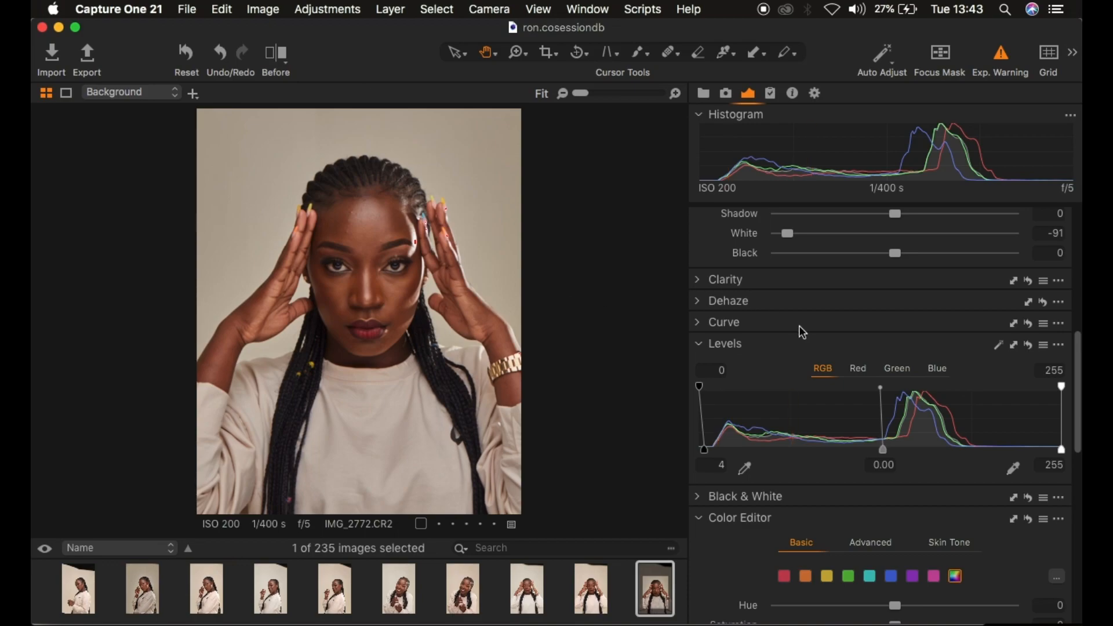
- Add a new filled adjustment layer above the background
scroll(859, 420, "up", 10)
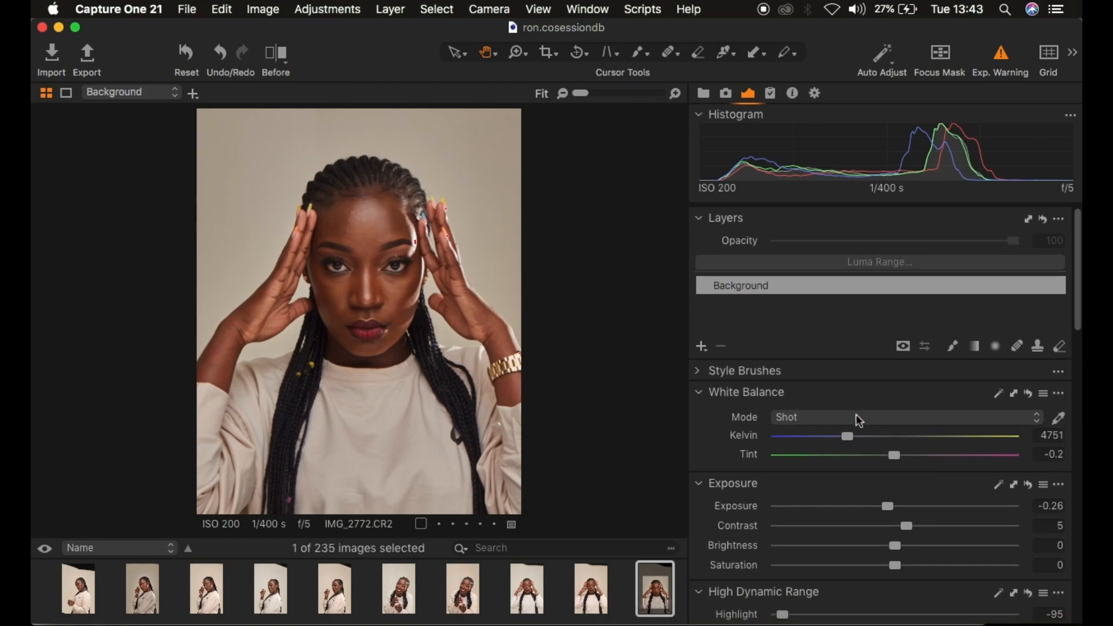
left_click(702, 348)
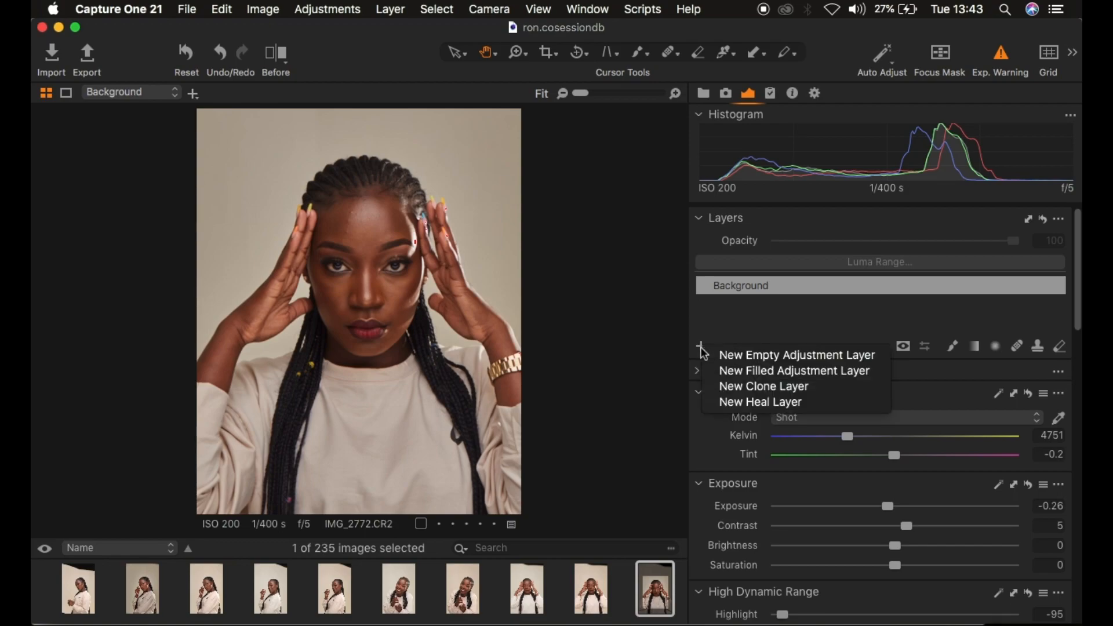
left_click(778, 372)
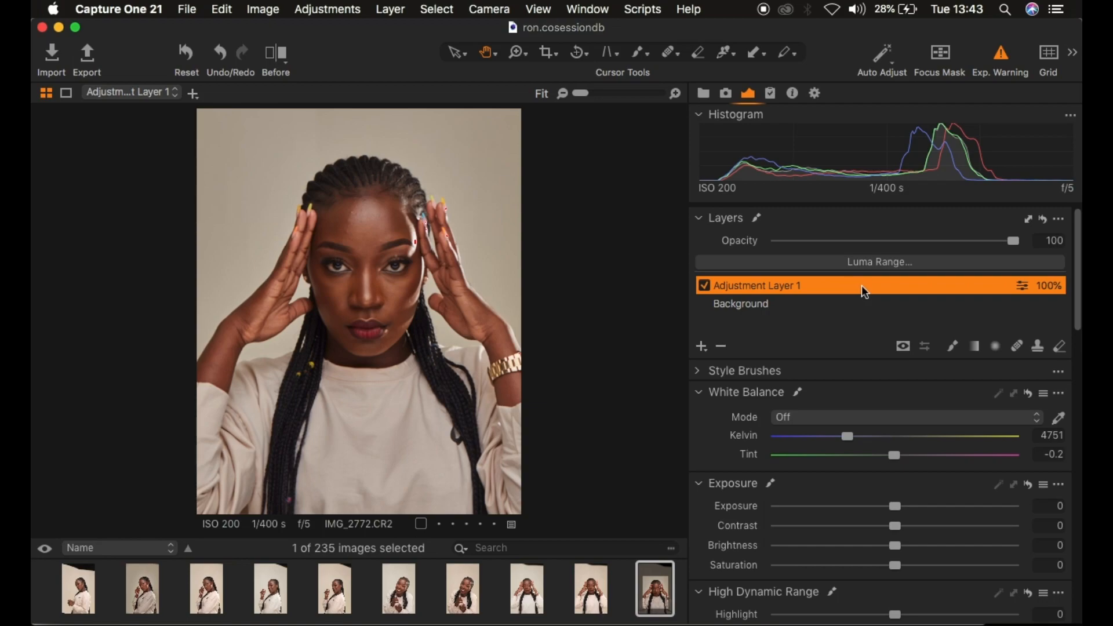
- Sample the cheek skin below the eye as the reference colour in the Color Editor's Skin Tone mode
scroll(859, 508, "down", 15)
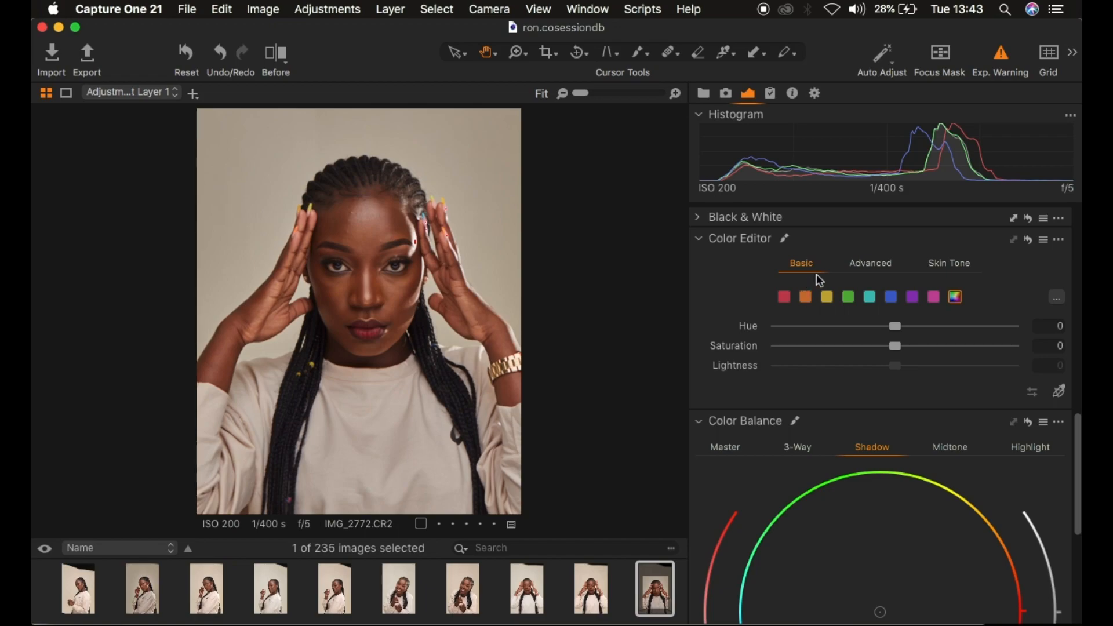
left_click(701, 239)
left_click(700, 239)
left_click(952, 267)
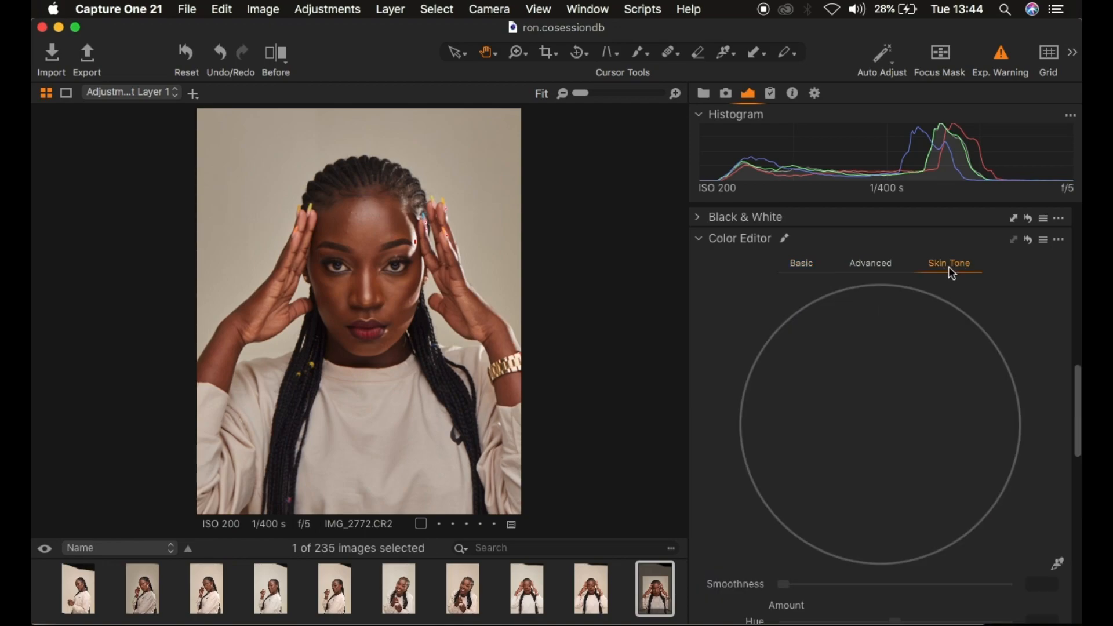
scroll(1024, 376, "down", 2)
left_click(1057, 506)
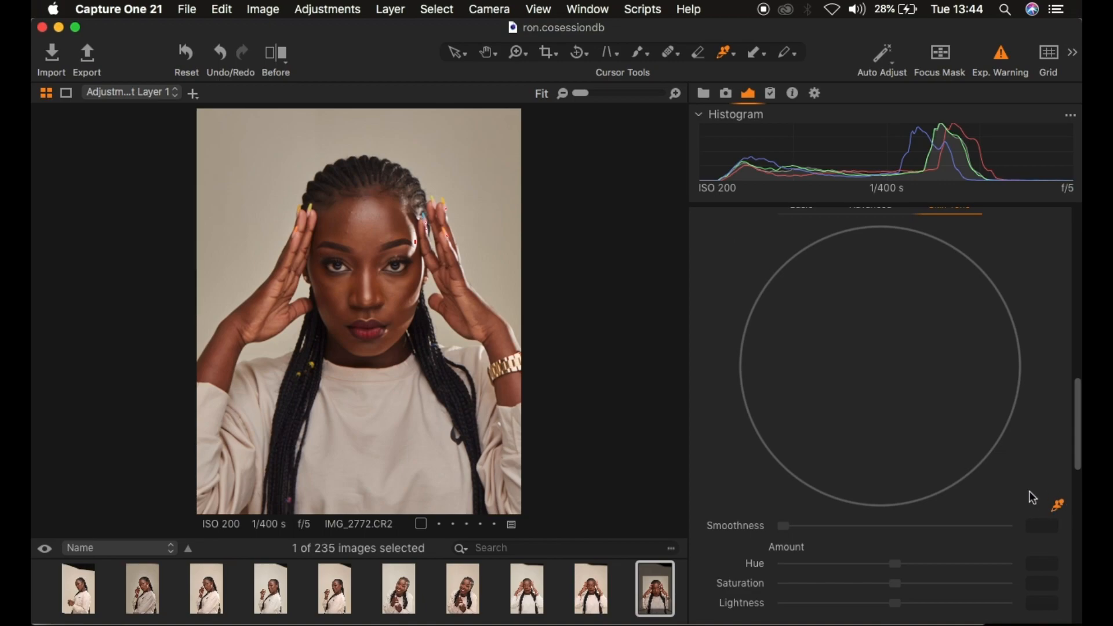
key("super+plus")
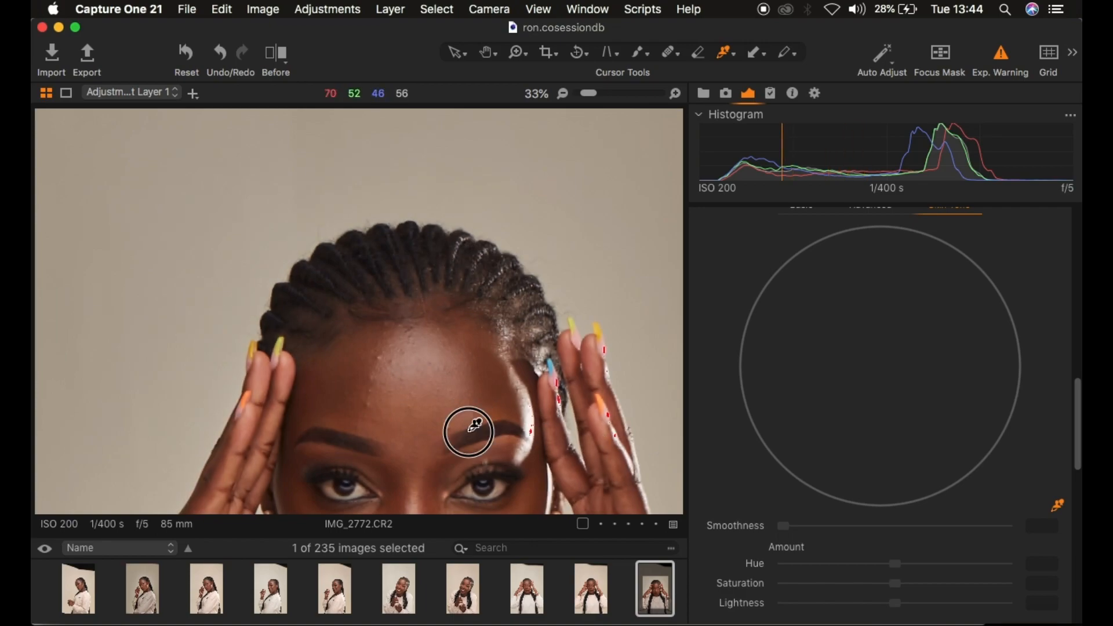
left_click_drag(474, 286, 478, 152)
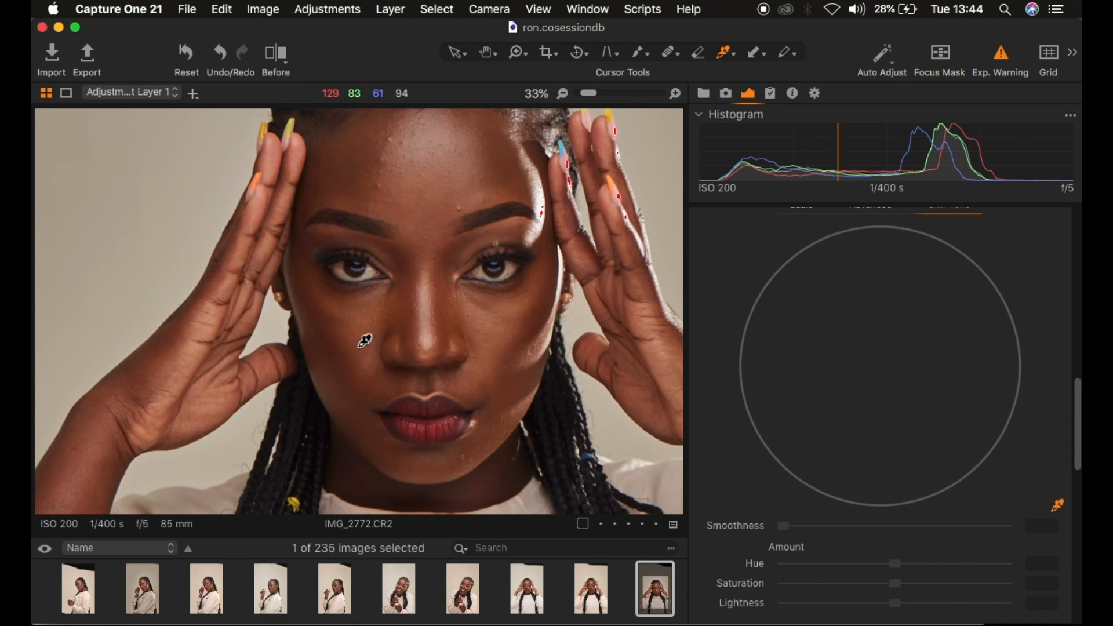
left_click(346, 328)
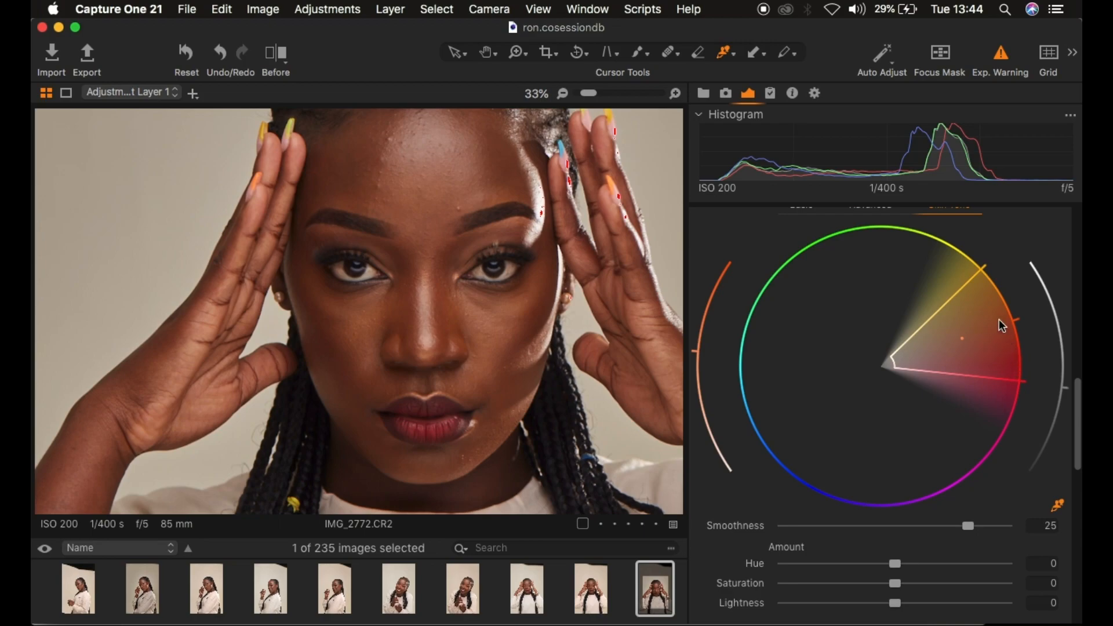
left_click(352, 336)
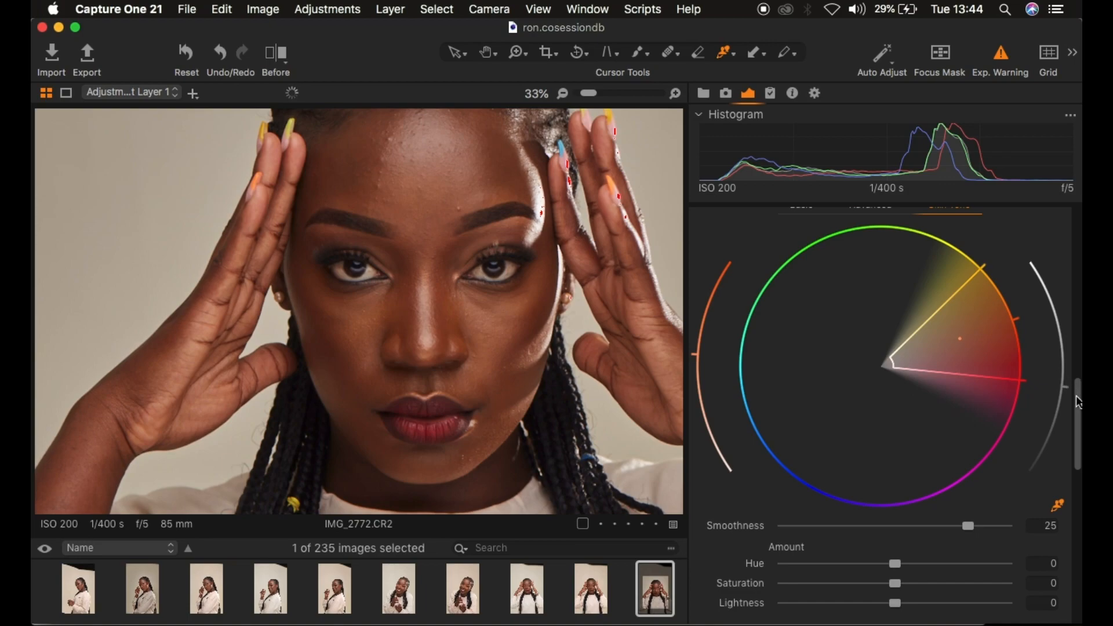
- Even out the sampled skin tone by setting Uniformity Hue to 81.2 and Uniformity Saturation to 77.1
left_click_drag(1078, 400, 1076, 466)
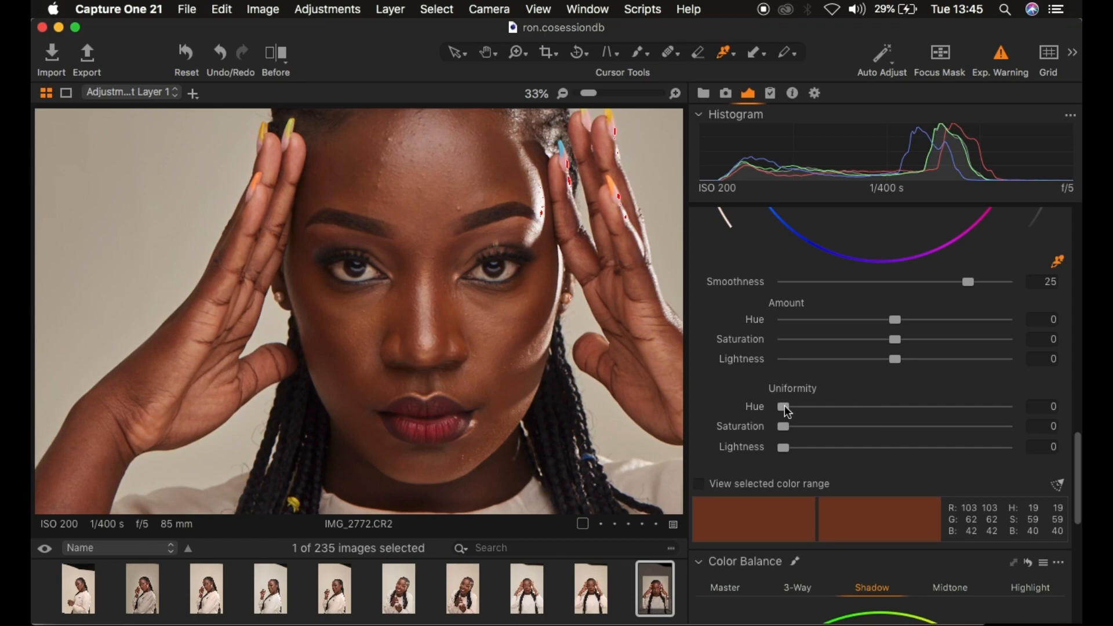
left_click_drag(785, 406, 906, 410)
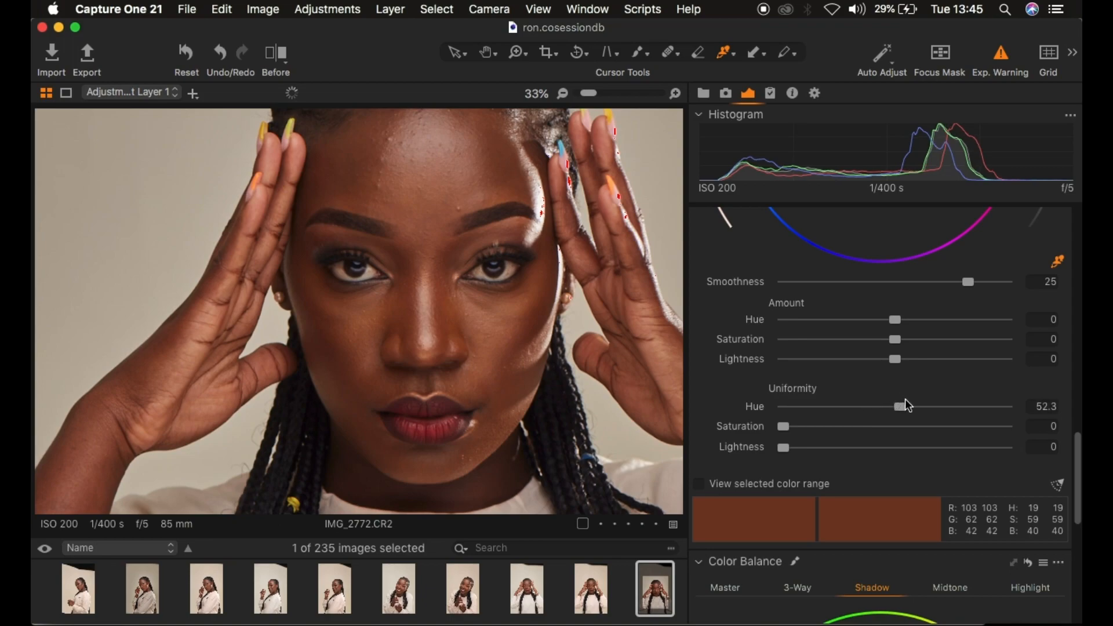
left_click_drag(900, 404, 907, 406)
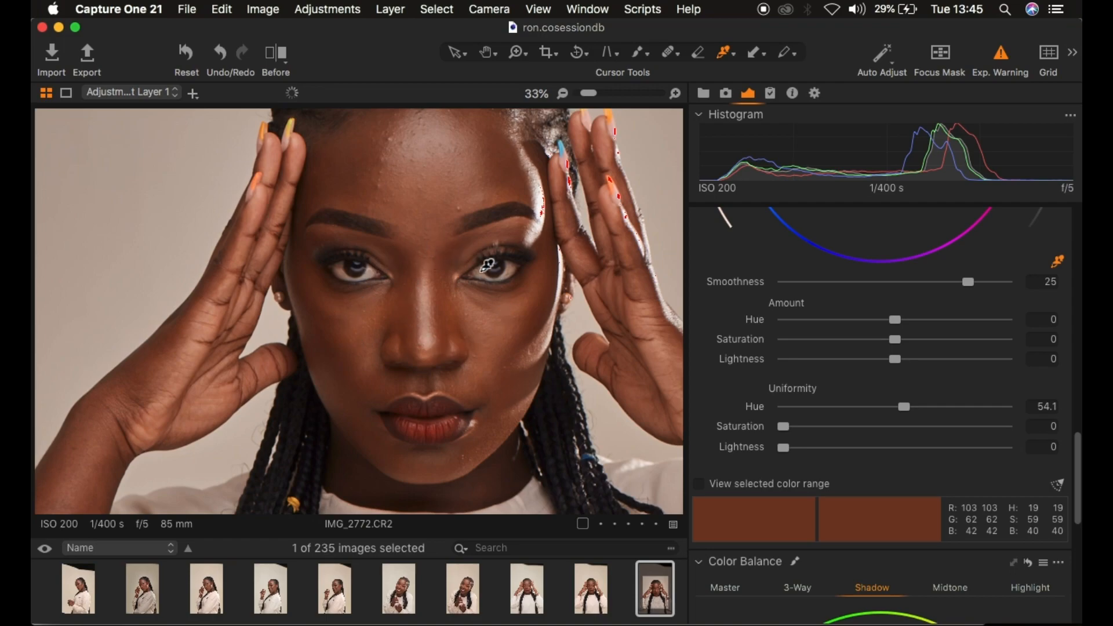
left_click_drag(784, 427, 895, 436)
left_click_drag(908, 407, 932, 409)
left_click_drag(893, 426, 922, 429)
key("super+minus")
key("super+minus")
key("super+equal")
left_click_drag(944, 407, 956, 430)
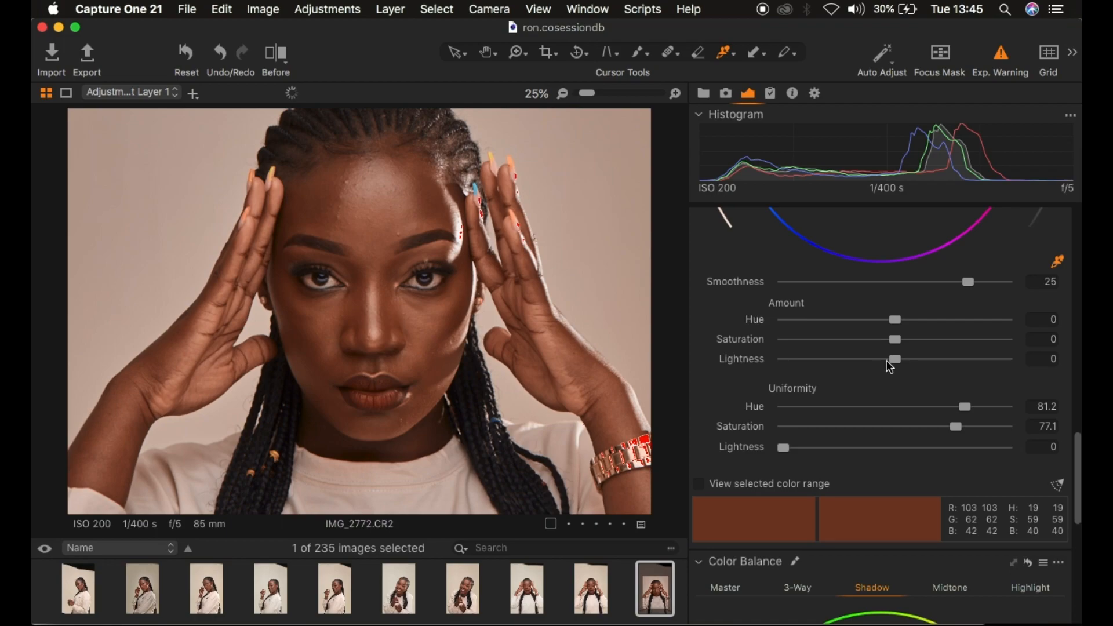
- Set the skin tone's Amount Saturation to 5.5 and Amount Hue to -5
left_click_drag(899, 342, 942, 343)
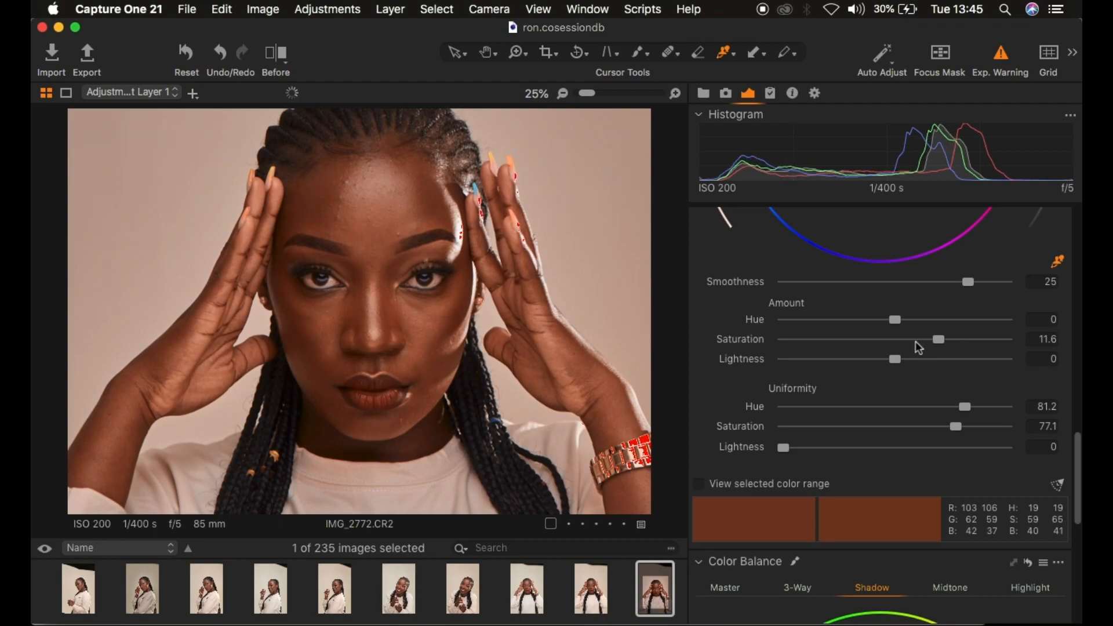
left_click(837, 340)
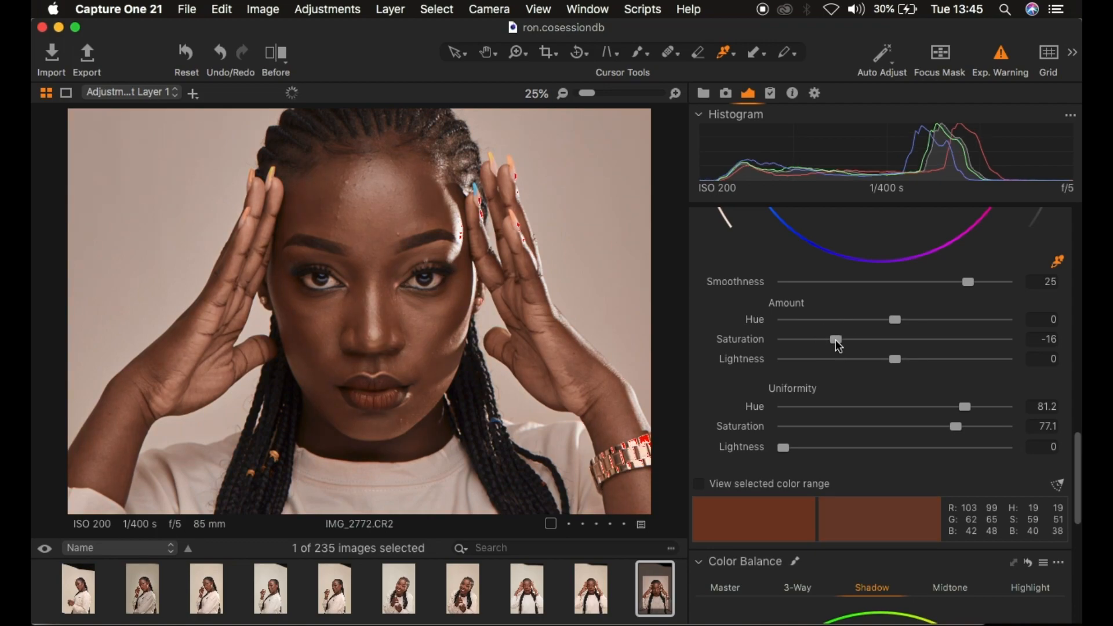
left_click(906, 340)
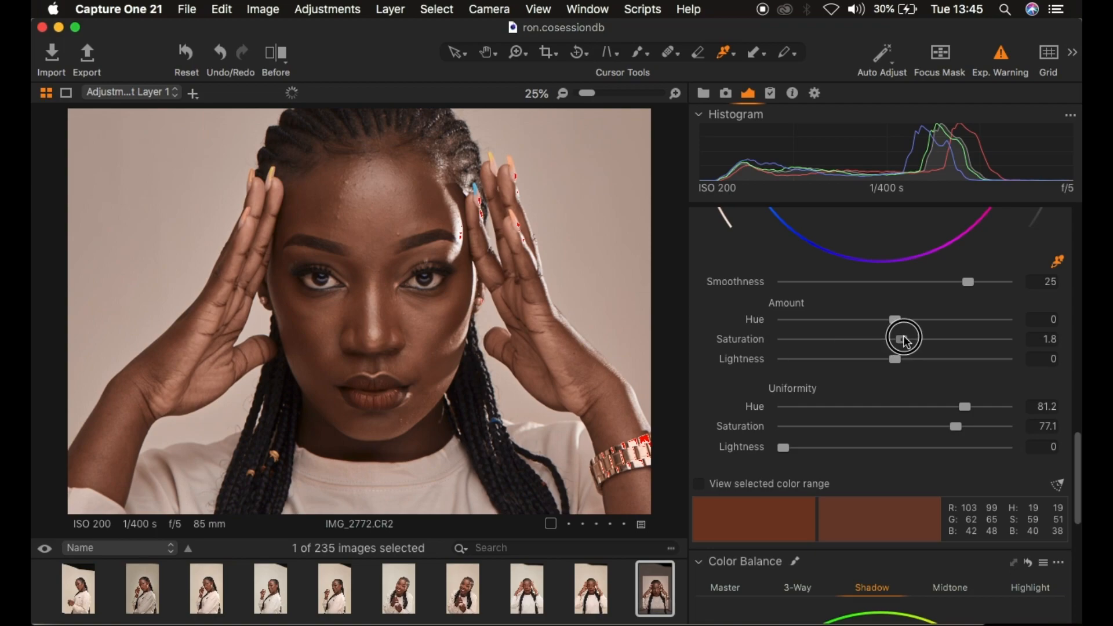
left_click_drag(910, 341, 916, 343)
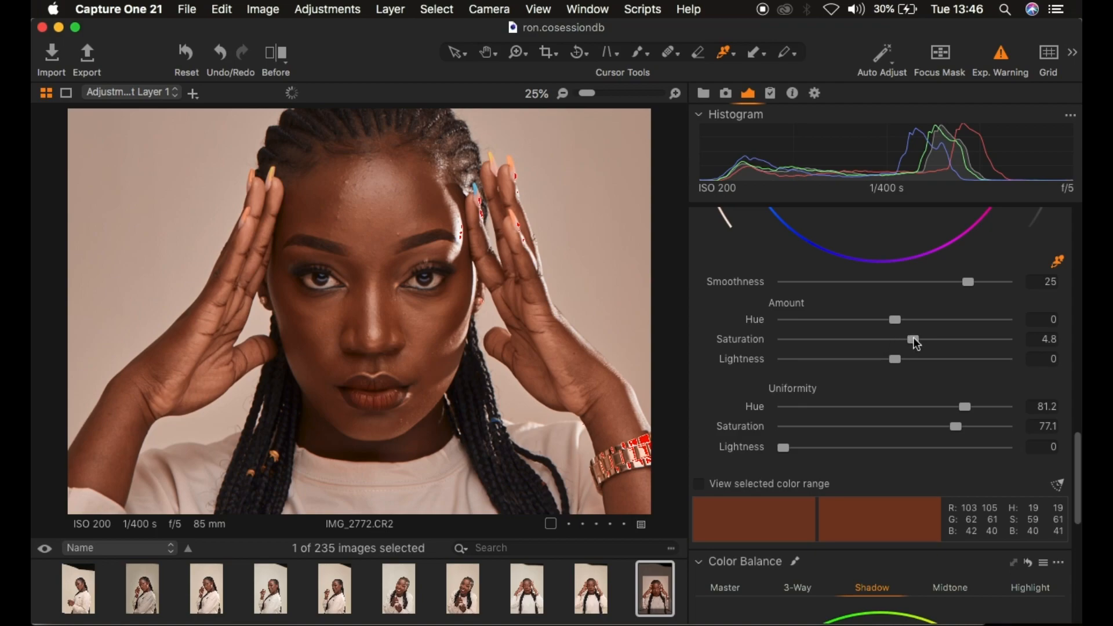
left_click_drag(913, 341, 917, 339)
left_click_drag(895, 321, 785, 319)
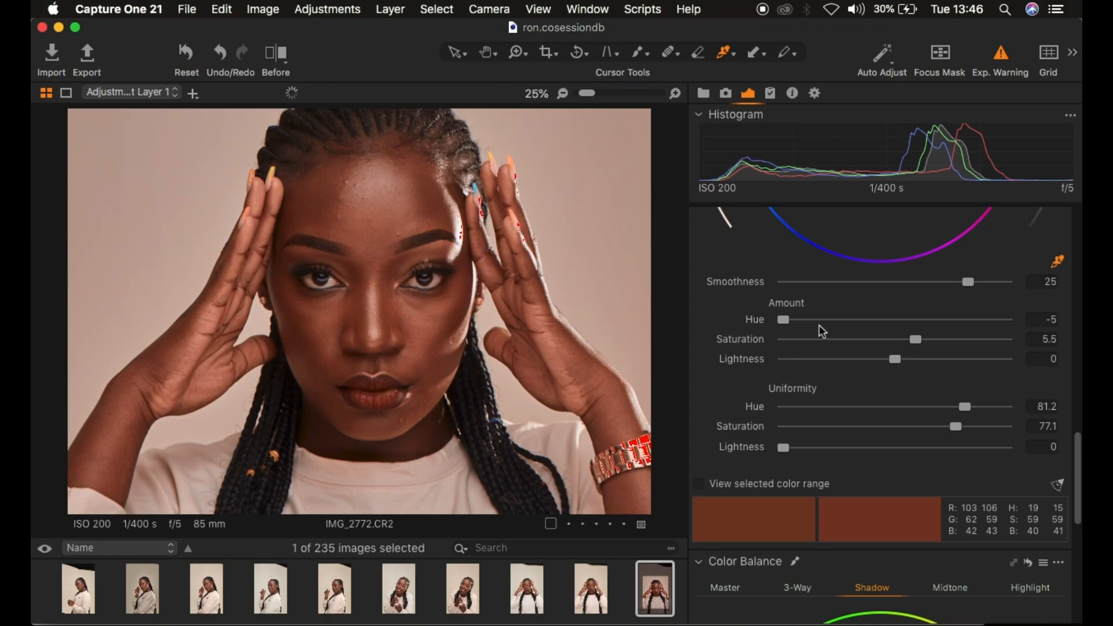
- Set the skin tone's Amount Hue to 0.6 and fit the whole portrait in the viewer
left_click_drag(796, 324, 980, 330)
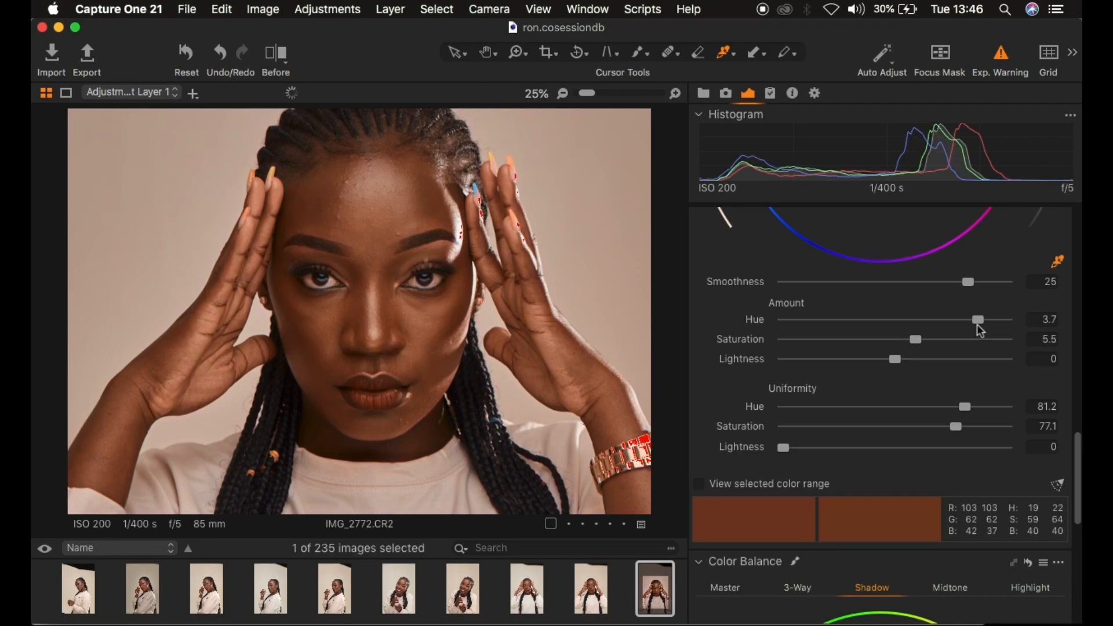
double_click(979, 320)
left_click_drag(898, 322, 913, 322)
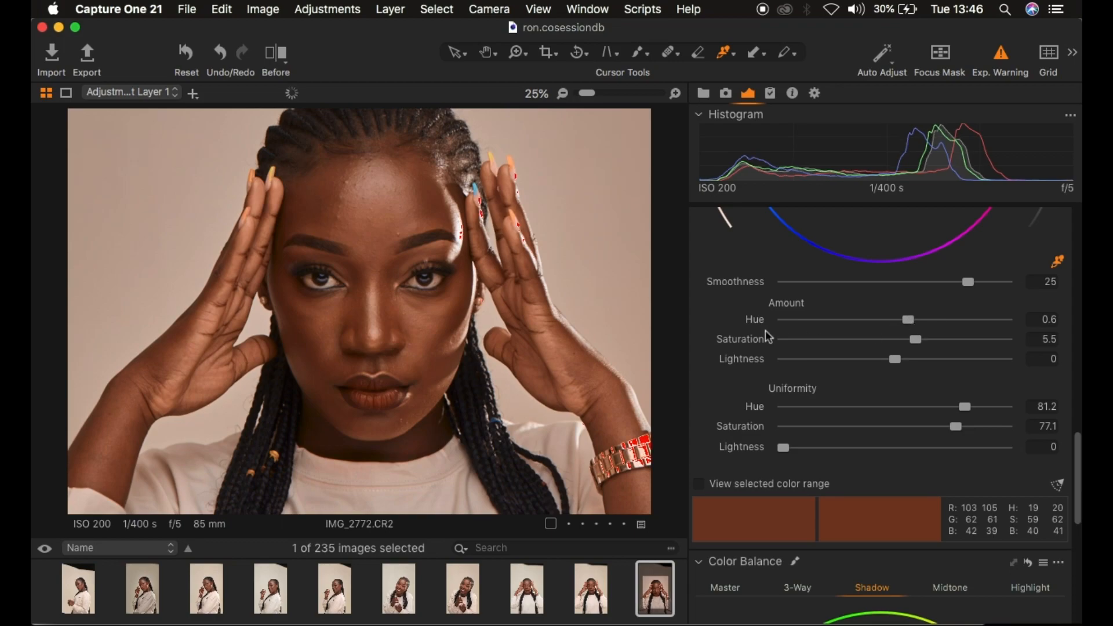
key("super+minus")
key("super+minus")
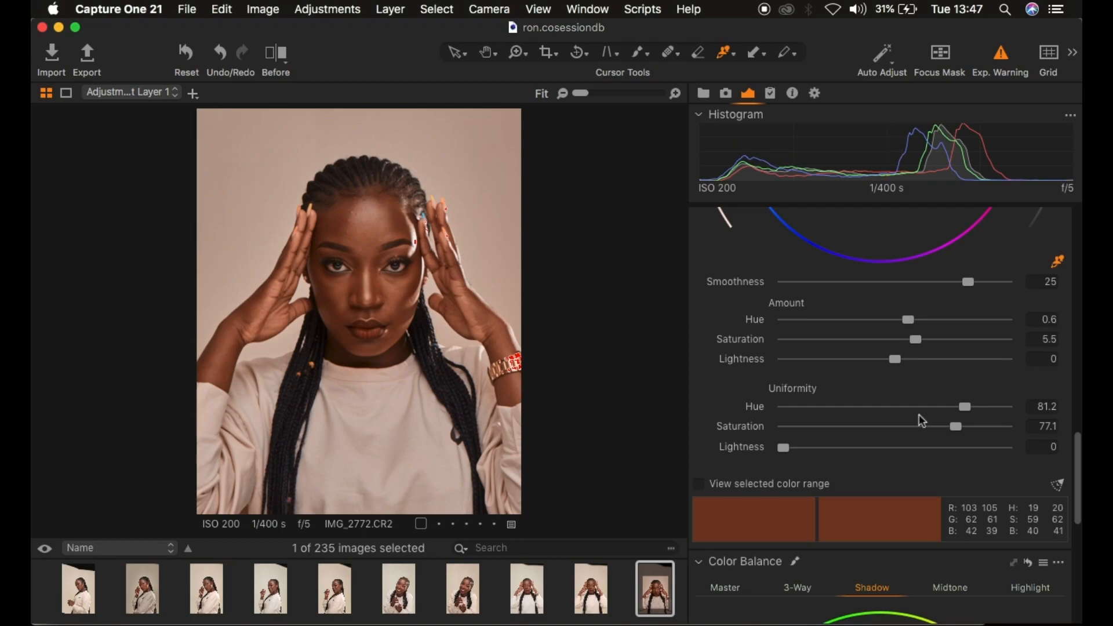
- Tint the shadows slightly blue and the highlights strongly teal with the Color Balance wheels
scroll(922, 421, "down", 3)
scroll(922, 421, "down", 2)
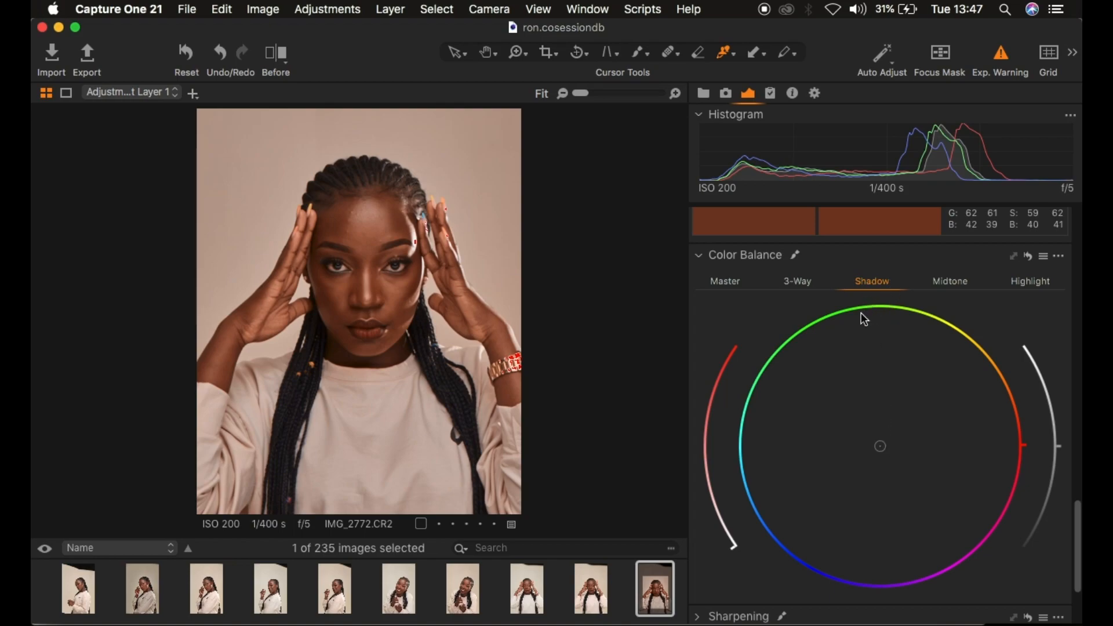
mouse_move(880, 448)
left_mouse_down()
mouse_move(837, 365)
mouse_move(855, 333)
mouse_move(944, 349)
mouse_move(967, 404)
mouse_move(934, 458)
mouse_move(909, 470)
mouse_move(873, 462)
left_mouse_up()
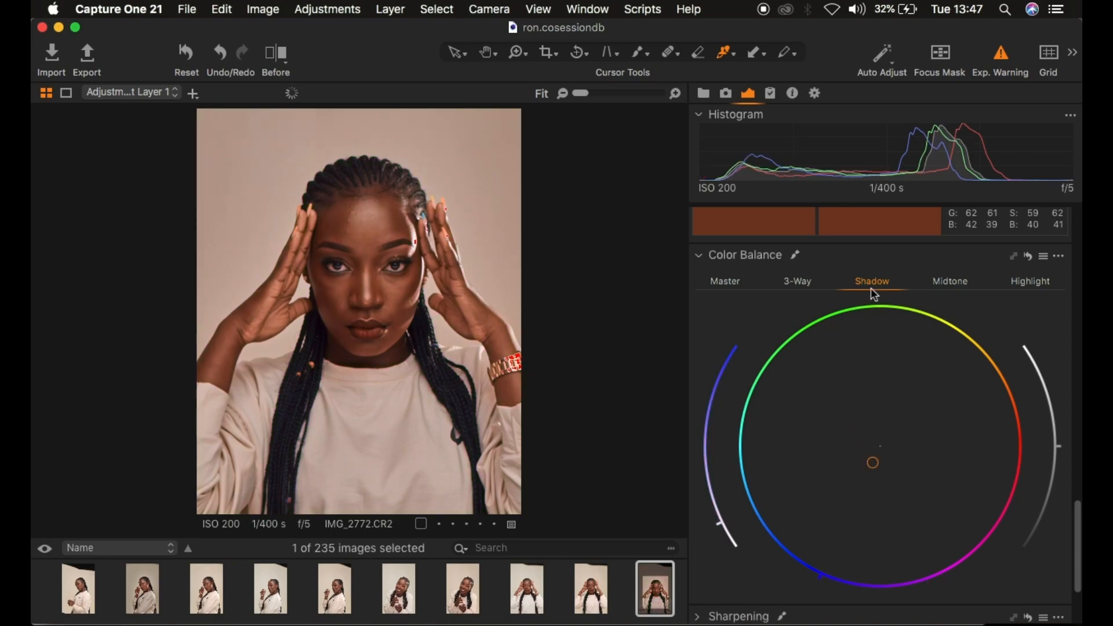
left_click_drag(873, 462, 779, 466)
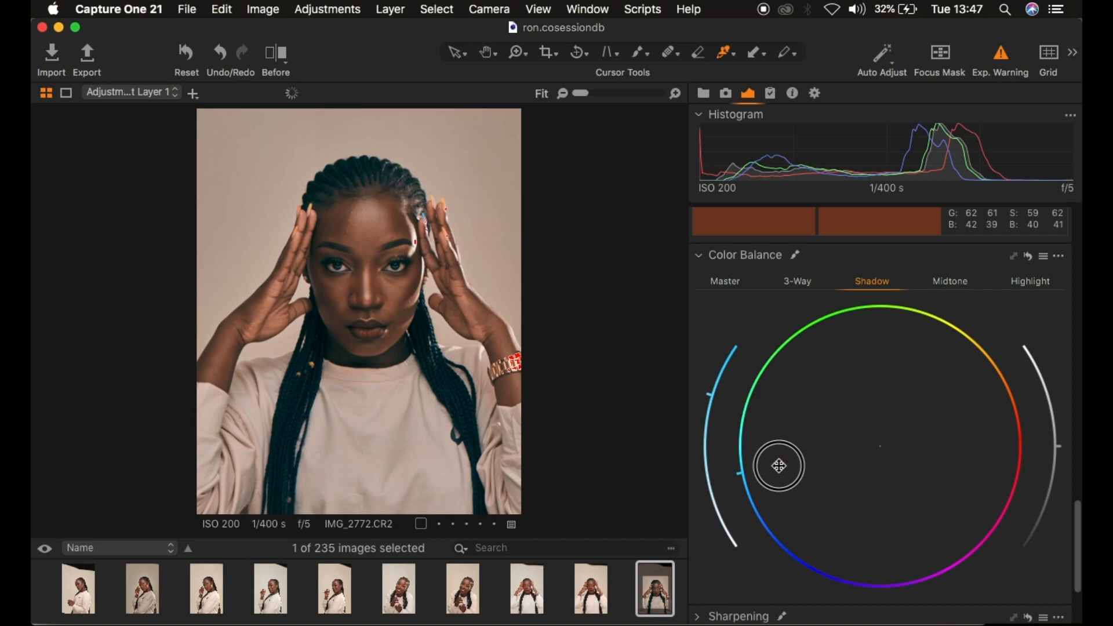
left_click_drag(779, 466, 853, 455)
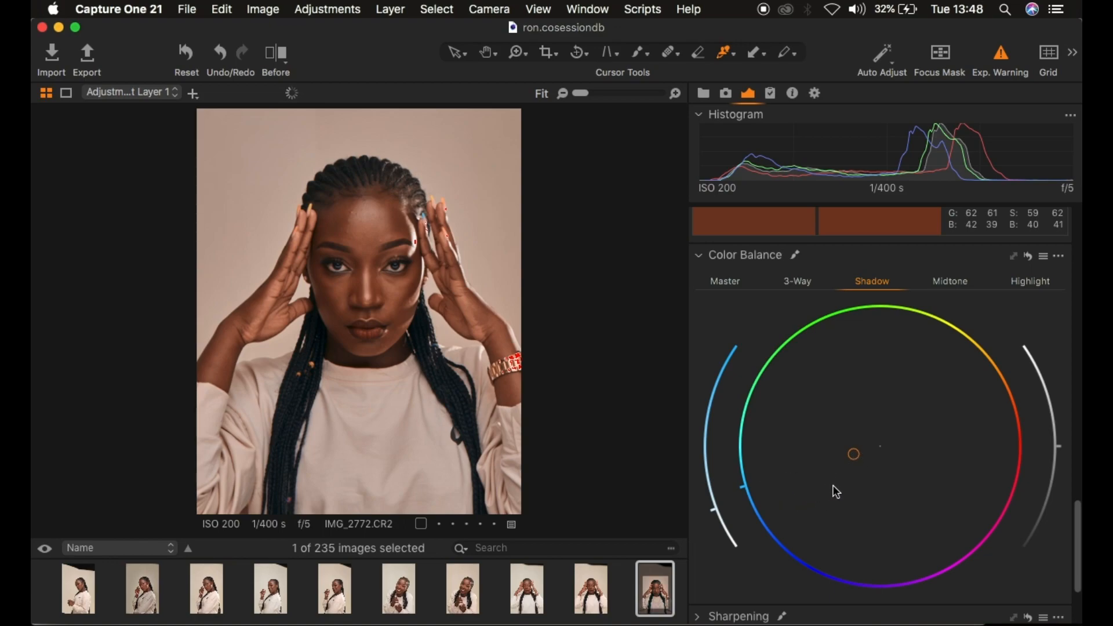
left_click(1021, 282)
left_click_drag(880, 446, 779, 435)
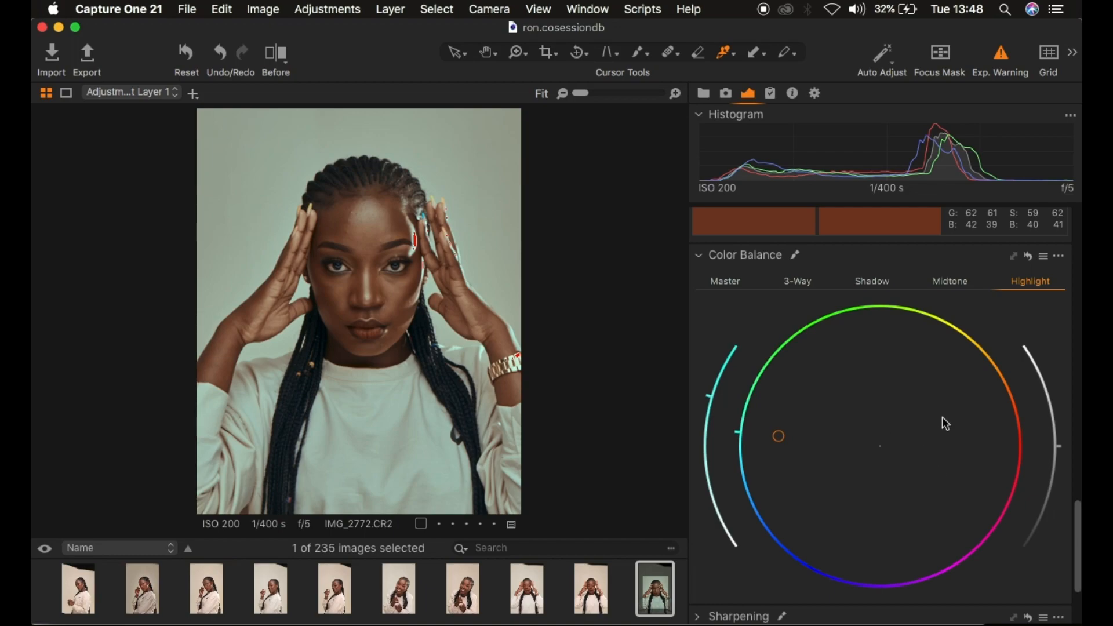
- Set the orange range's Lightness to -7.2 and Saturation to -6.8 in the Color Editor's Basic mode
scroll(942, 417, "up", 10)
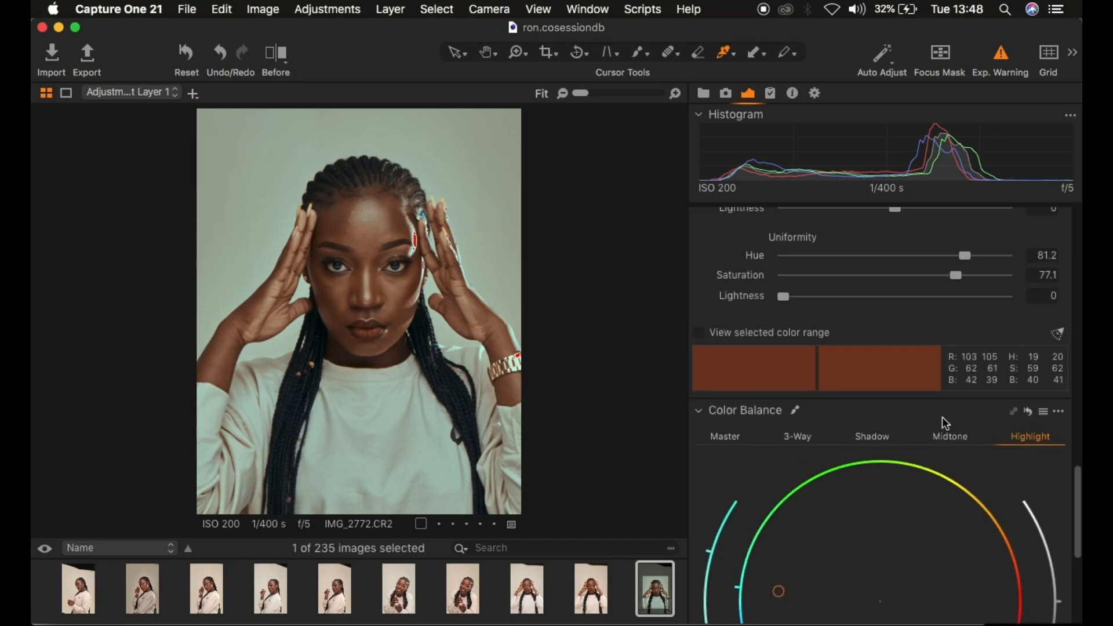
scroll(945, 423, "up", 5)
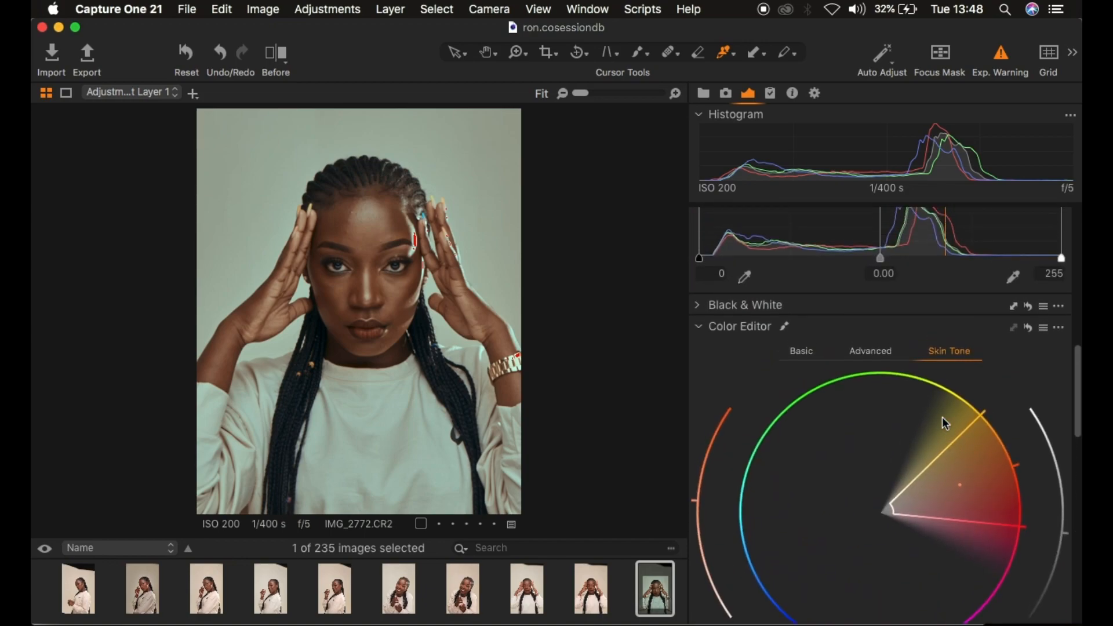
left_click(805, 354)
left_click(805, 388)
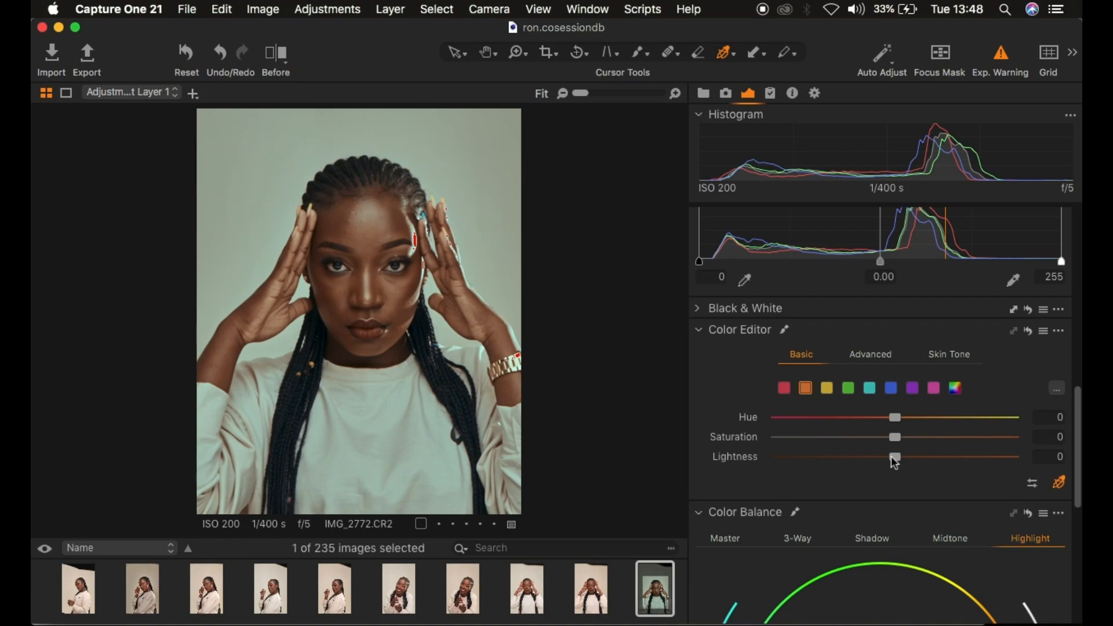
left_click_drag(894, 462, 863, 458)
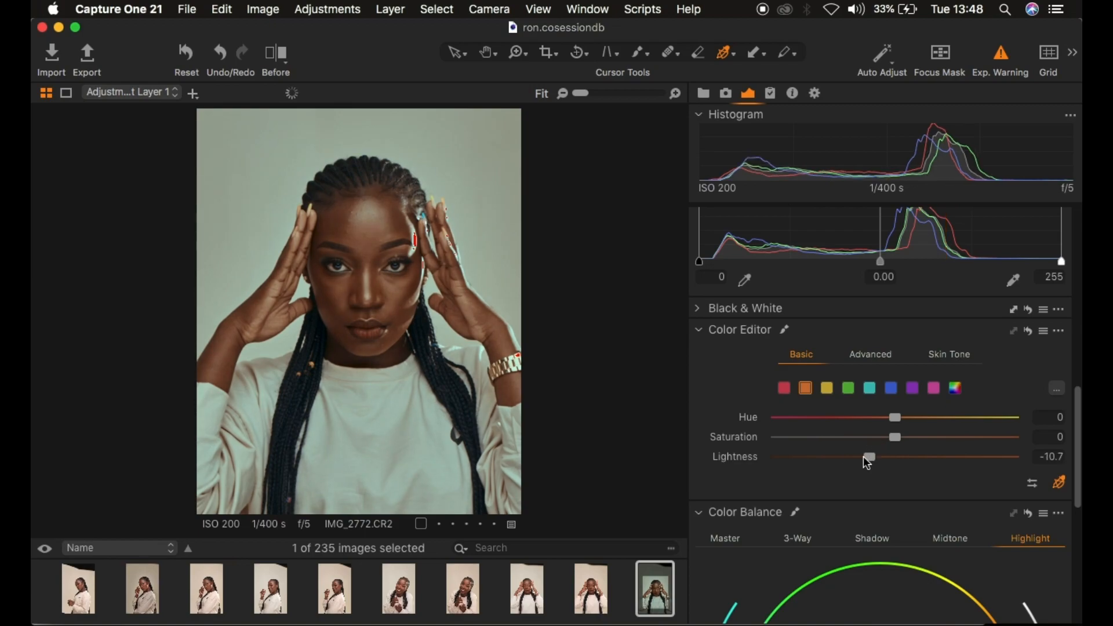
mouse_move(872, 457)
left_mouse_down()
mouse_move(887, 463)
mouse_move(893, 436)
mouse_move(885, 441)
left_mouse_up()
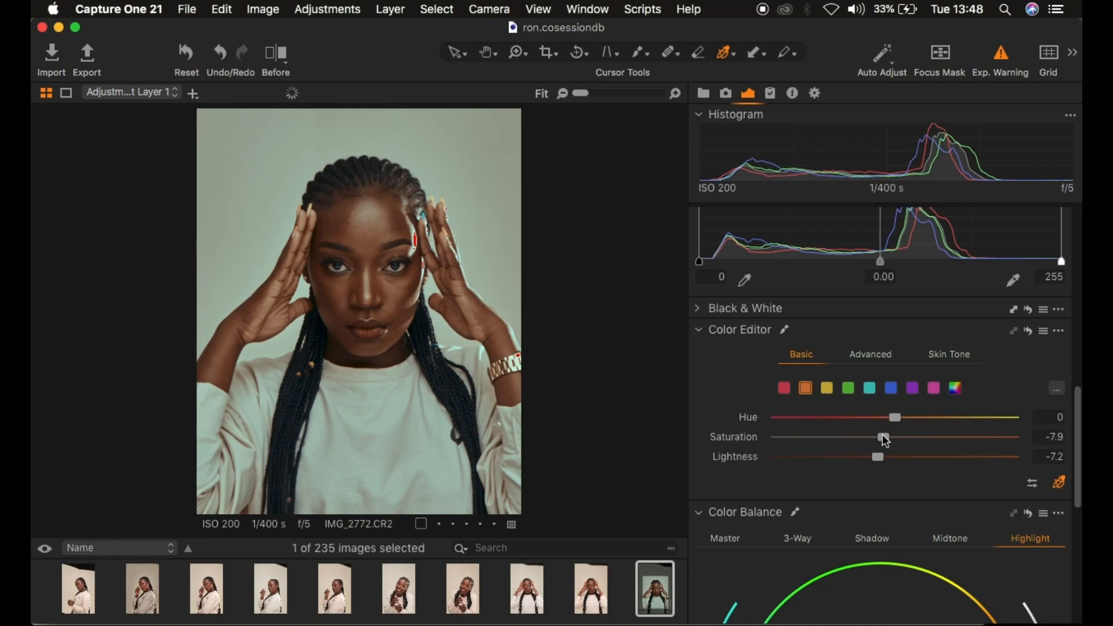
left_click_drag(885, 441, 885, 440)
- Compare the portrait before and after the adjustments in the split view
left_click(276, 55)
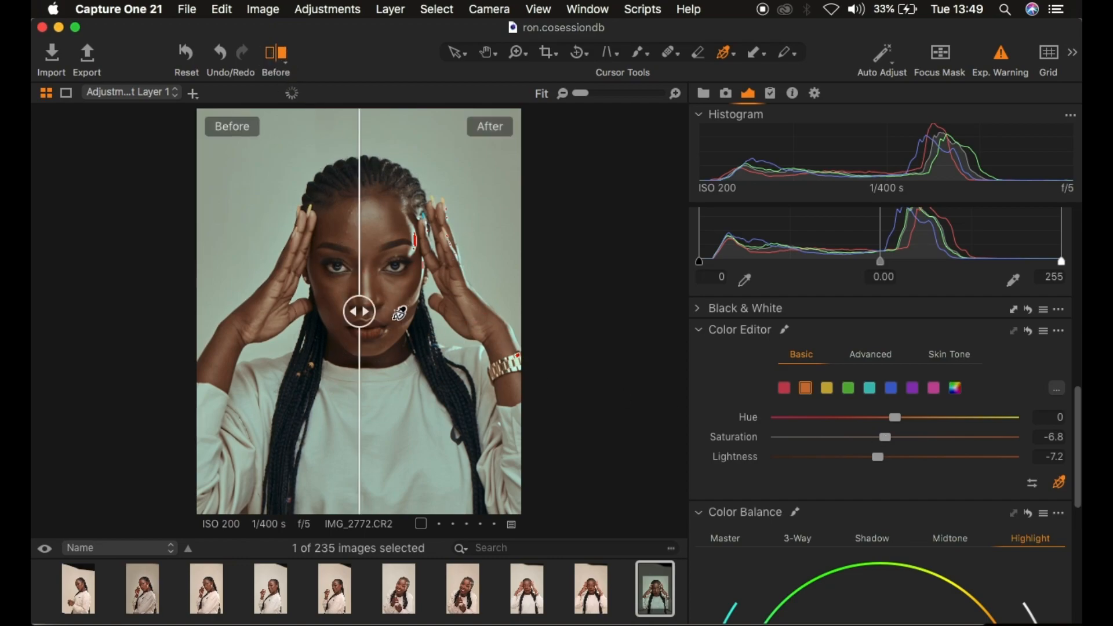
left_click_drag(357, 312, 164, 299)
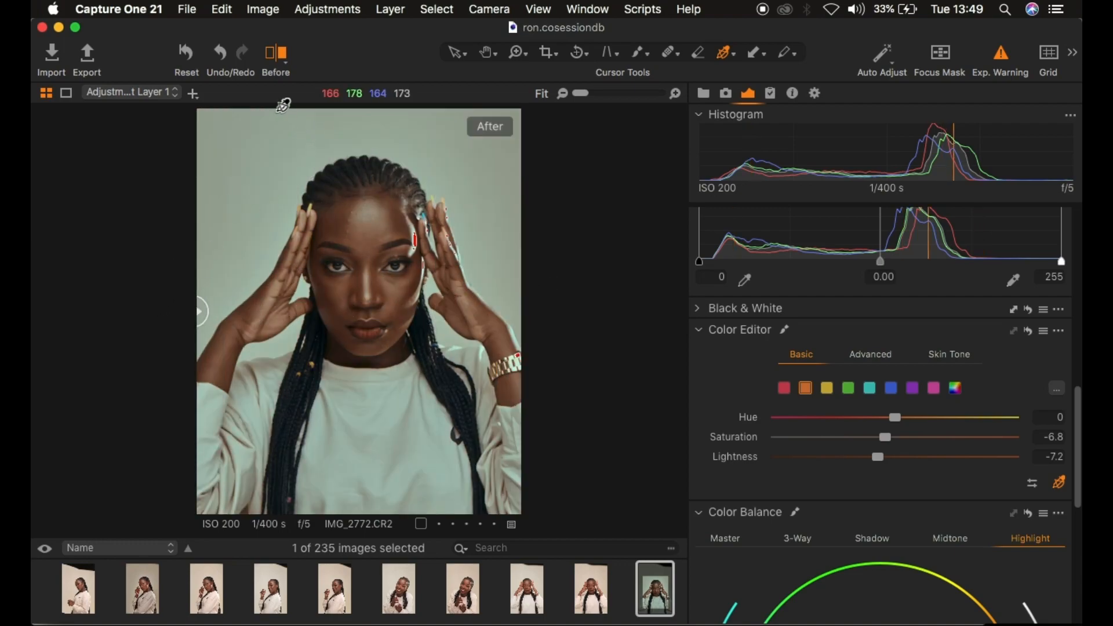
left_click(273, 63)
- Try erasing the lips from Adjustment Layer 1's mask with a smaller eraser brush, and undo the erasing
scroll(987, 373, "up", 2)
scroll(987, 373, "up", 5)
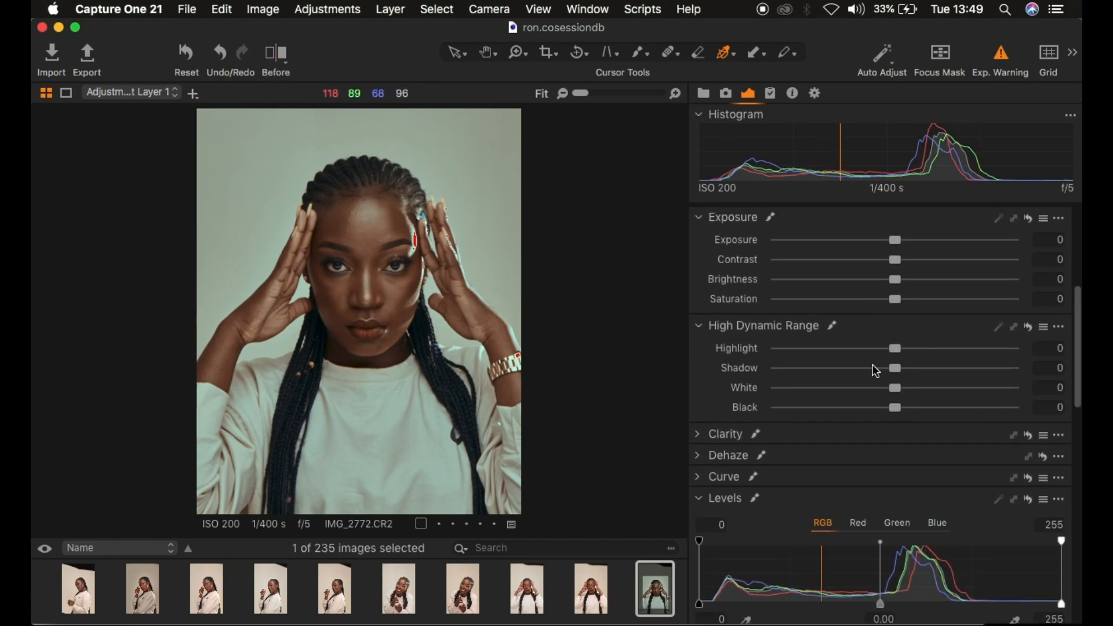
scroll(872, 364, "up", 5)
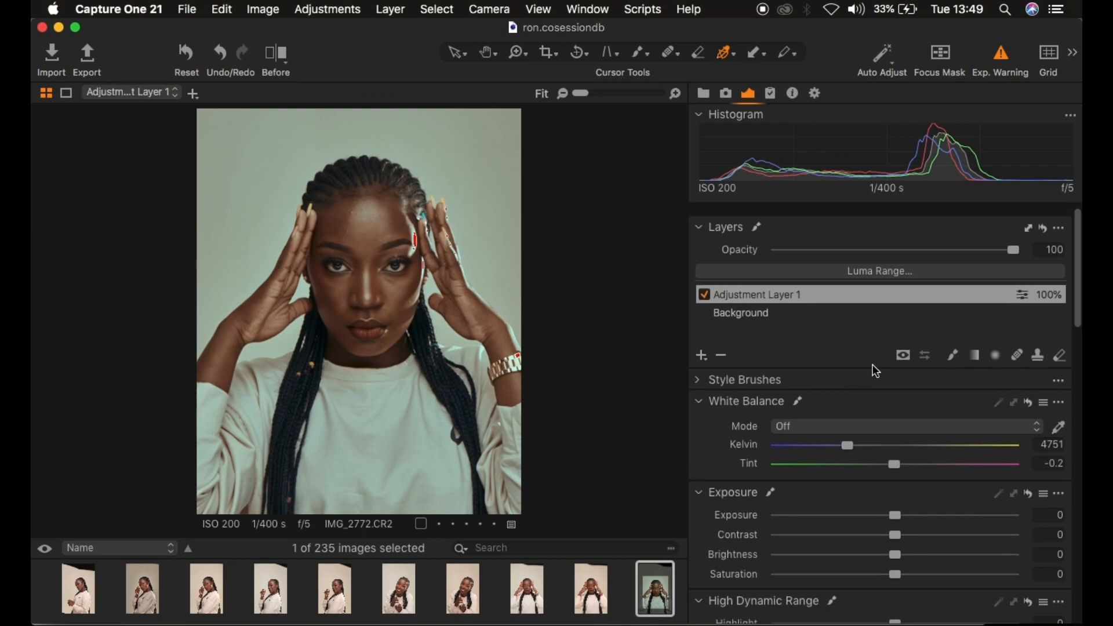
left_click(1059, 349)
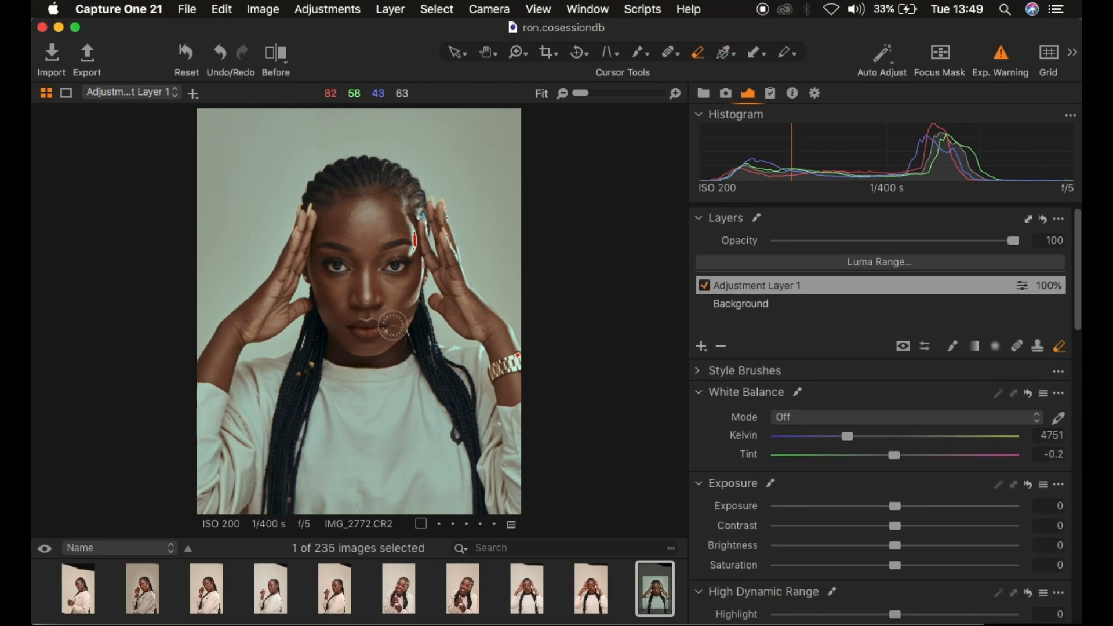
key("super+plus")
key("super+plus")
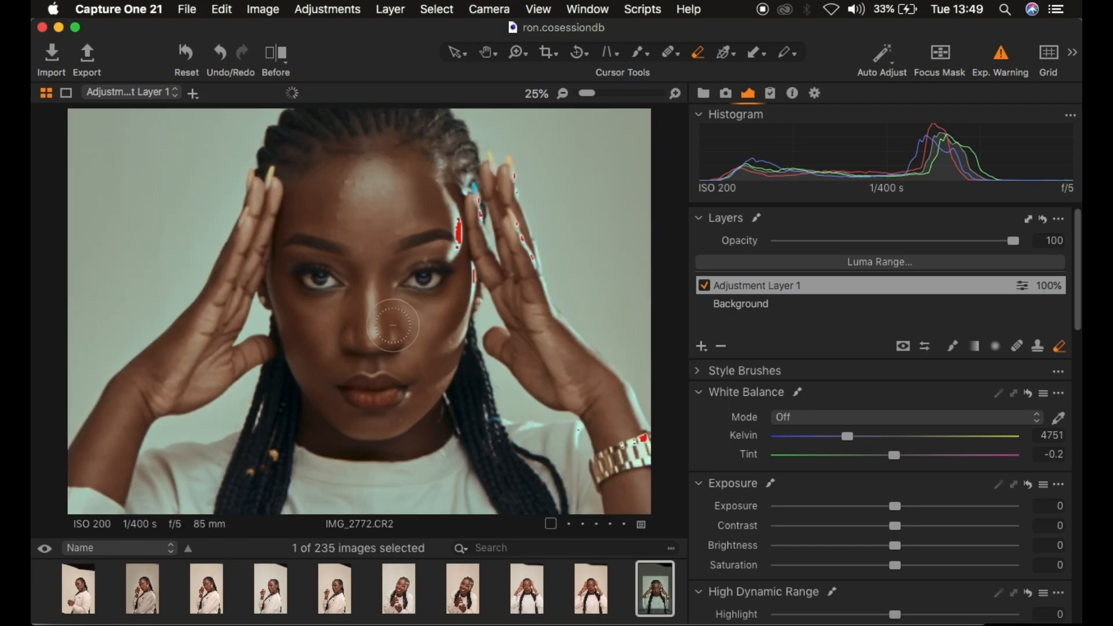
key("bracketleft")
key("bracketleft")
key("bracketleft")
key("bracketleft")
key("bracketleft")
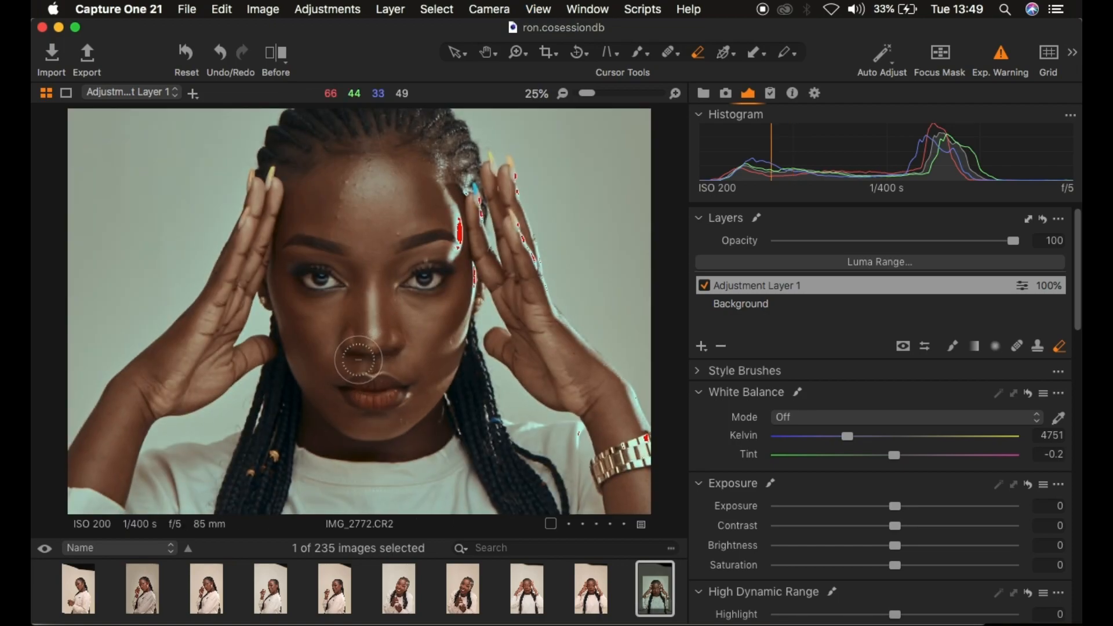
key("bracketleft")
key("bracketleft")
key("bracketleft")
key("m")
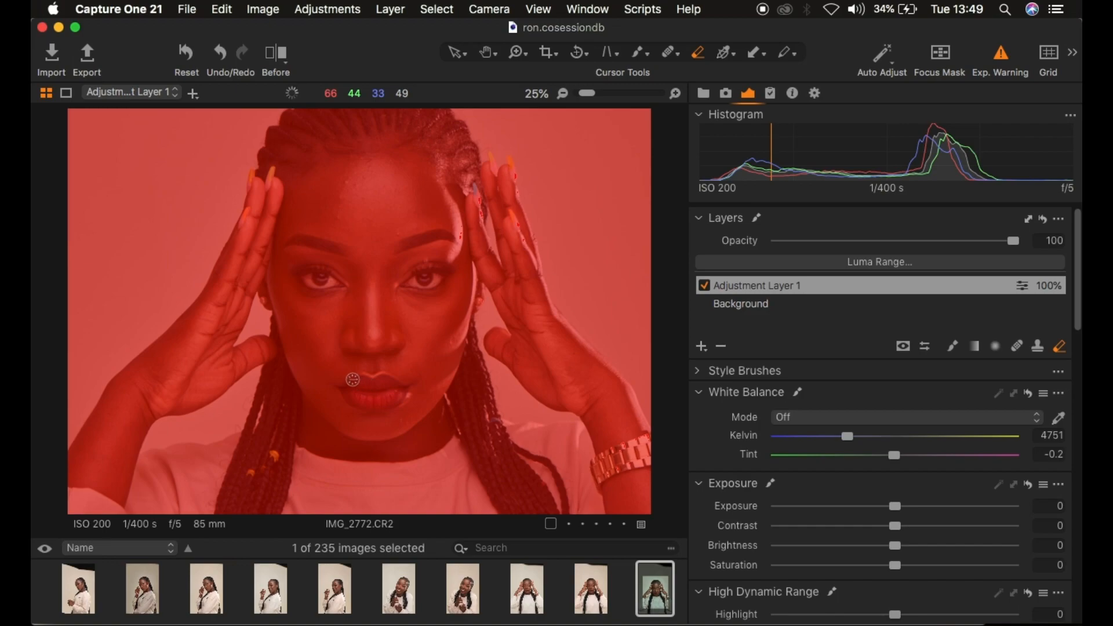
mouse_move(359, 383)
left_mouse_down()
mouse_move(378, 404)
mouse_move(354, 393)
mouse_move(372, 402)
mouse_move(400, 386)
mouse_move(359, 390)
mouse_move(373, 386)
mouse_move(360, 381)
mouse_move(394, 383)
mouse_move(365, 396)
mouse_move(379, 404)
mouse_move(401, 388)
mouse_move(362, 401)
left_mouse_up()
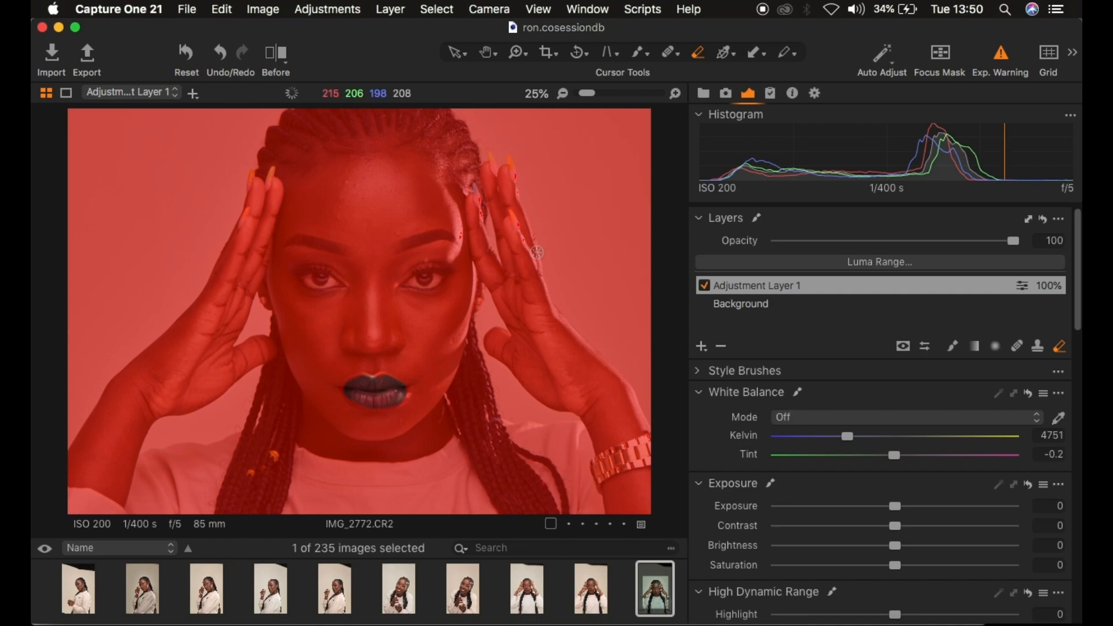
key("m")
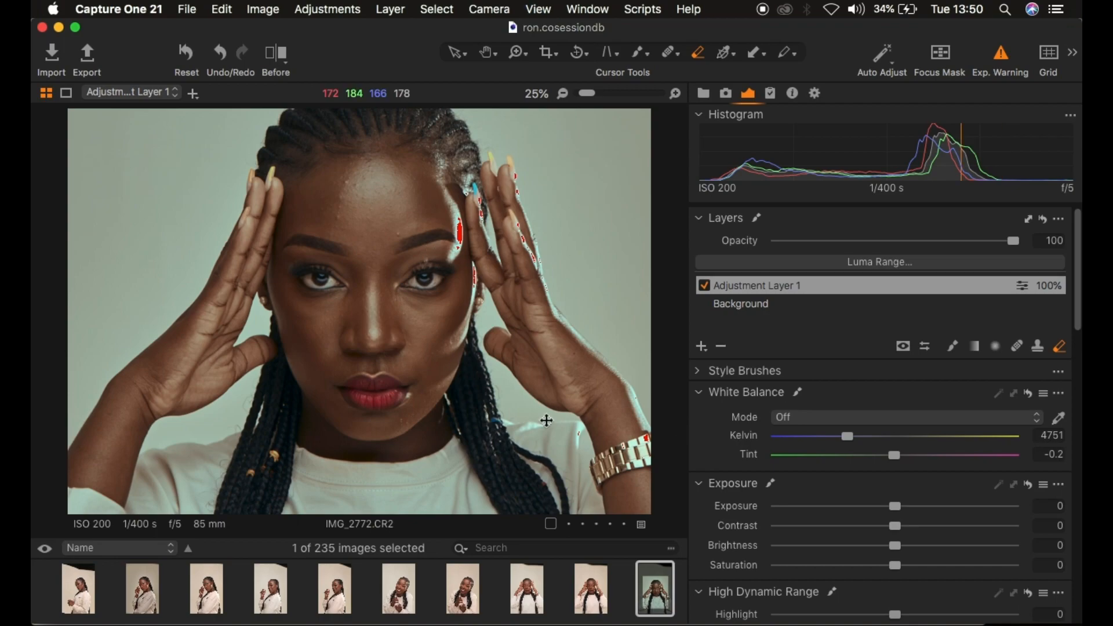
key("super+0")
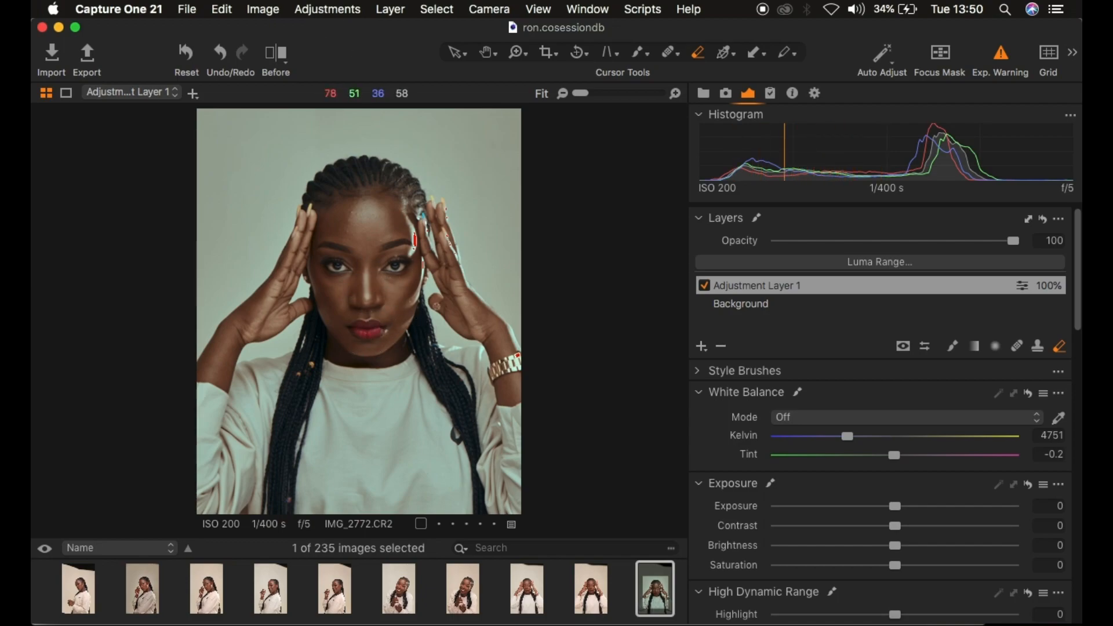
key("super+z")
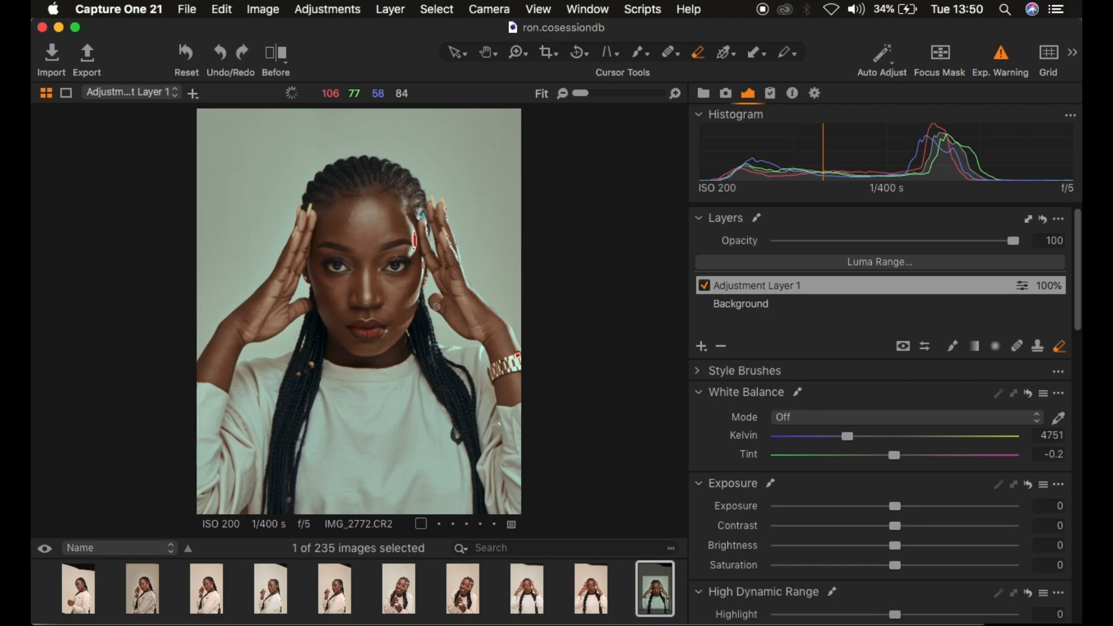
- Copy the edited portrait's adjustments and apply them to the IMG_2769.CR2 photo
left_click(315, 10)
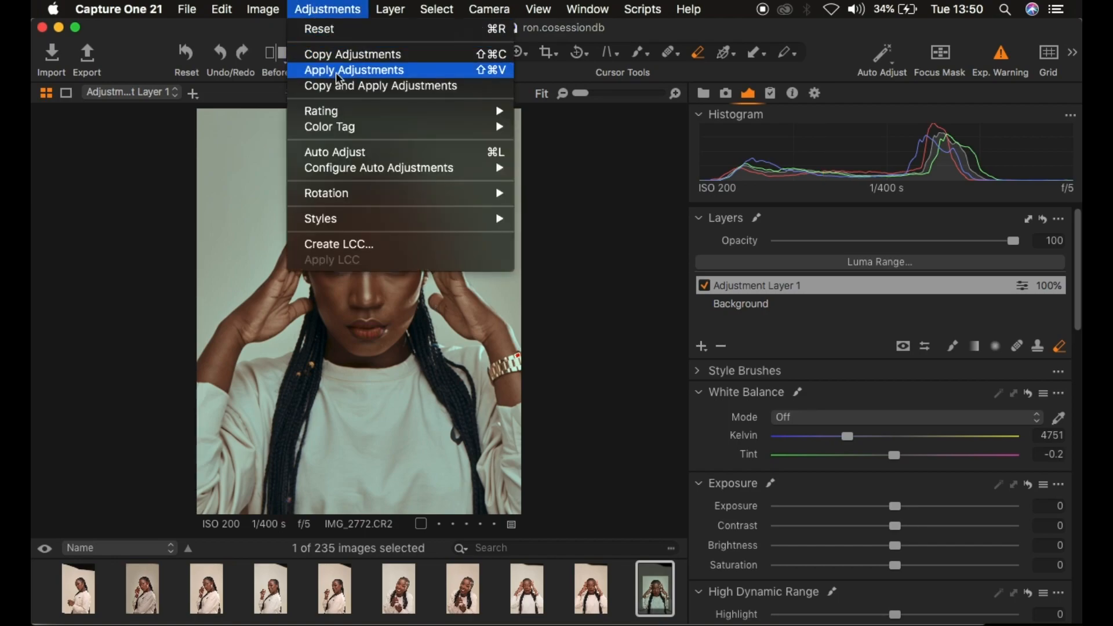
left_click(336, 54)
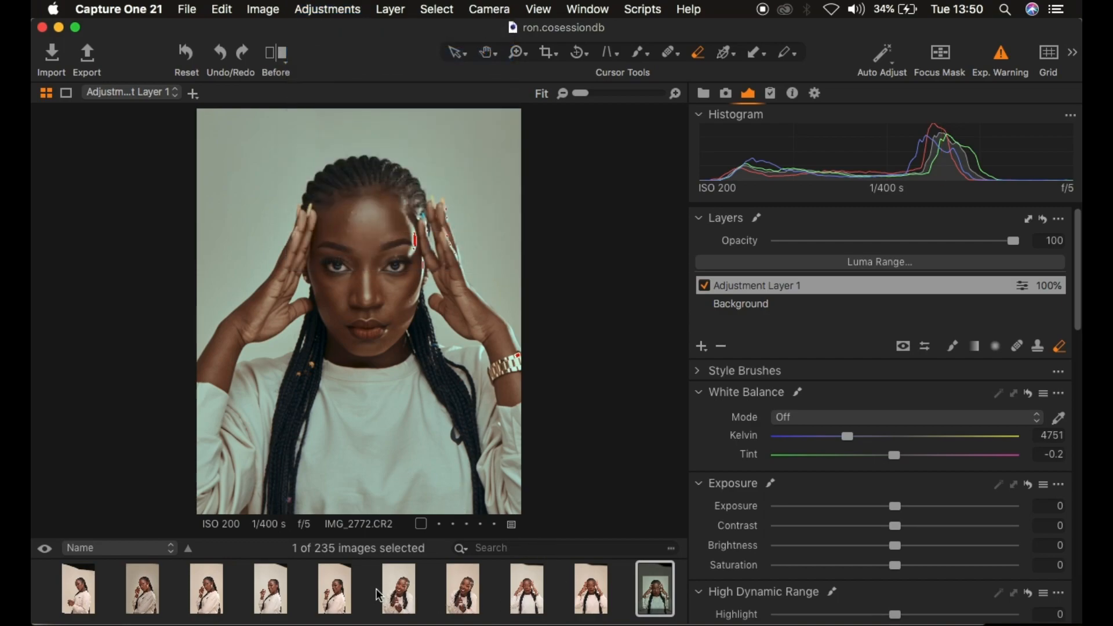
left_click(348, 602)
left_click(328, 9)
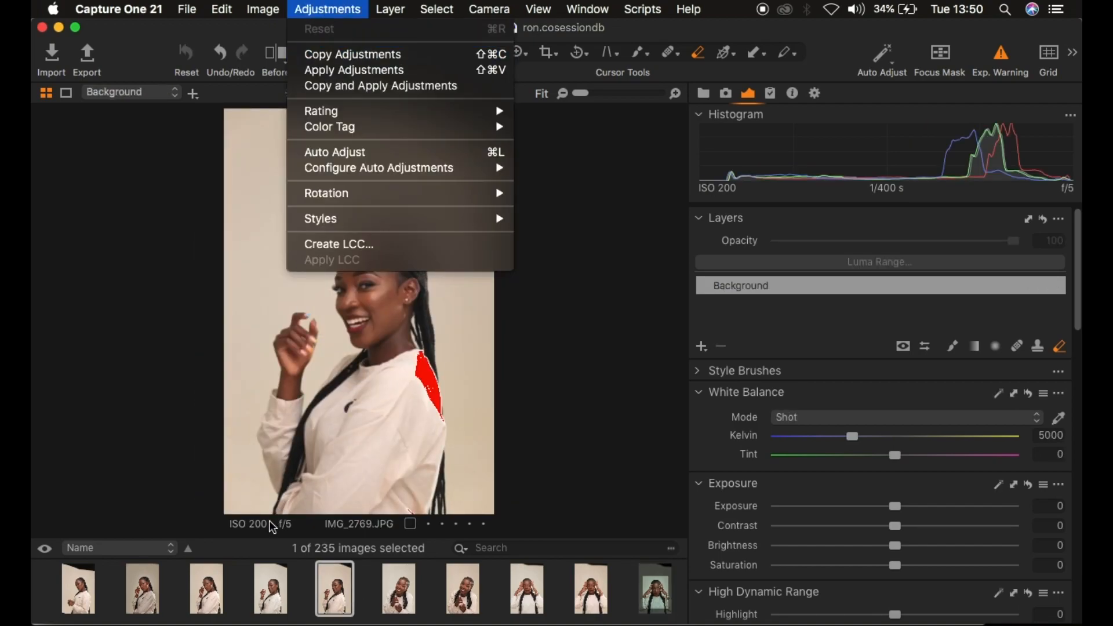
left_click(277, 599)
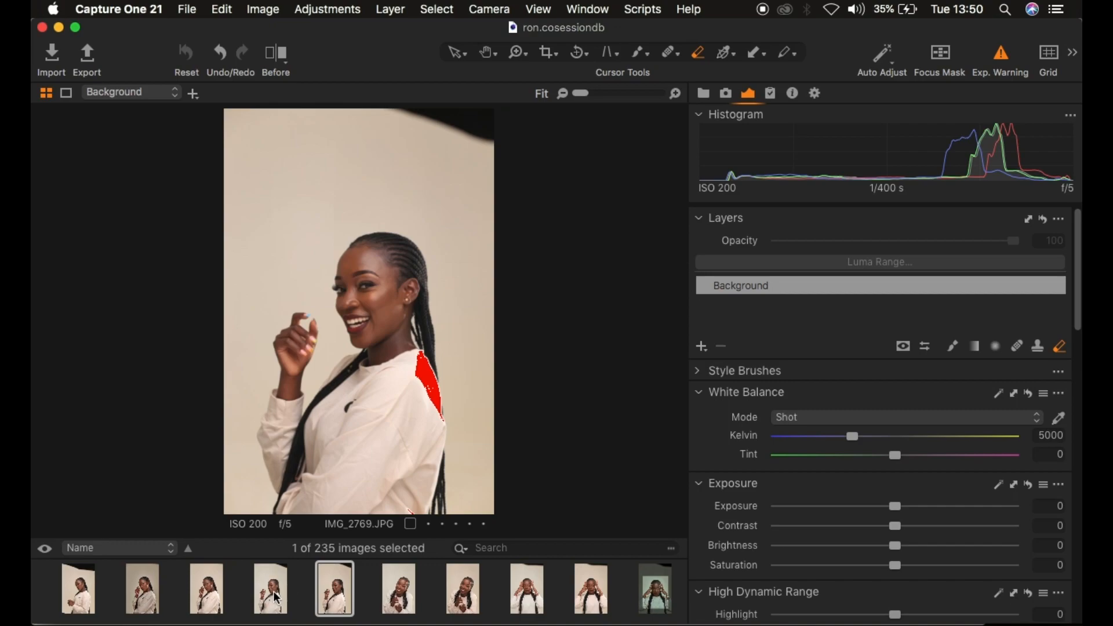
left_click(277, 599)
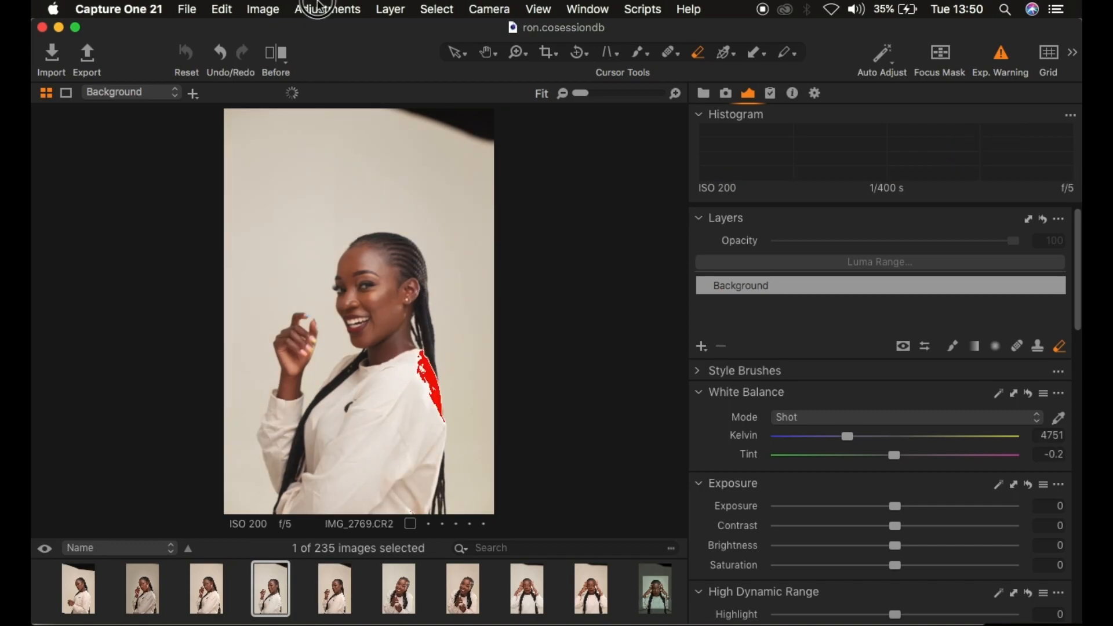
left_click(318, 9)
left_click(339, 54)
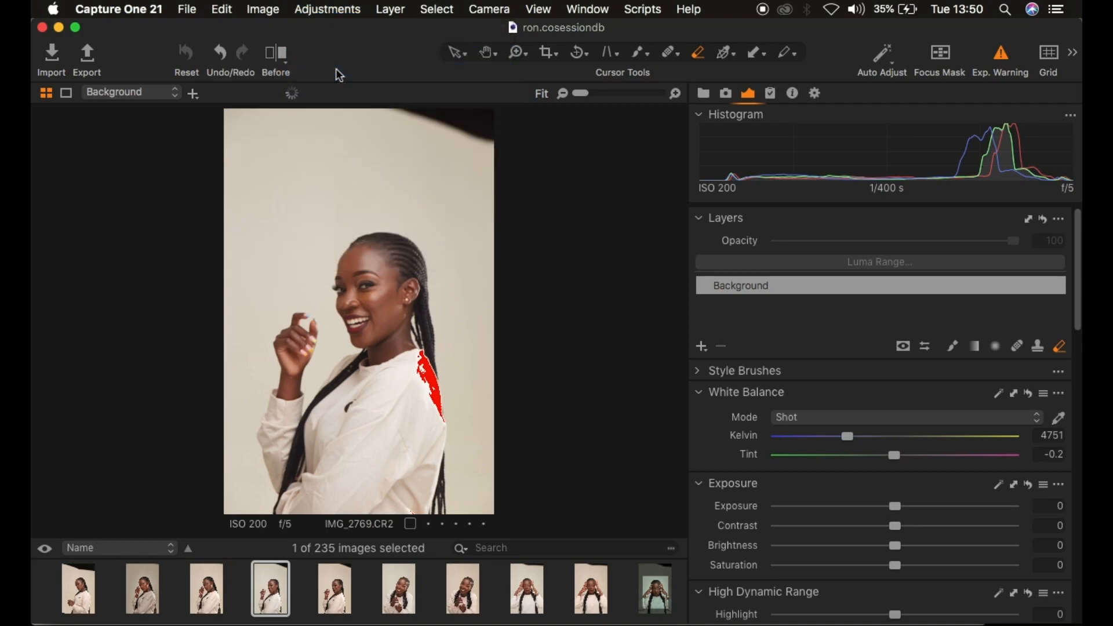
key("super+shift+v")
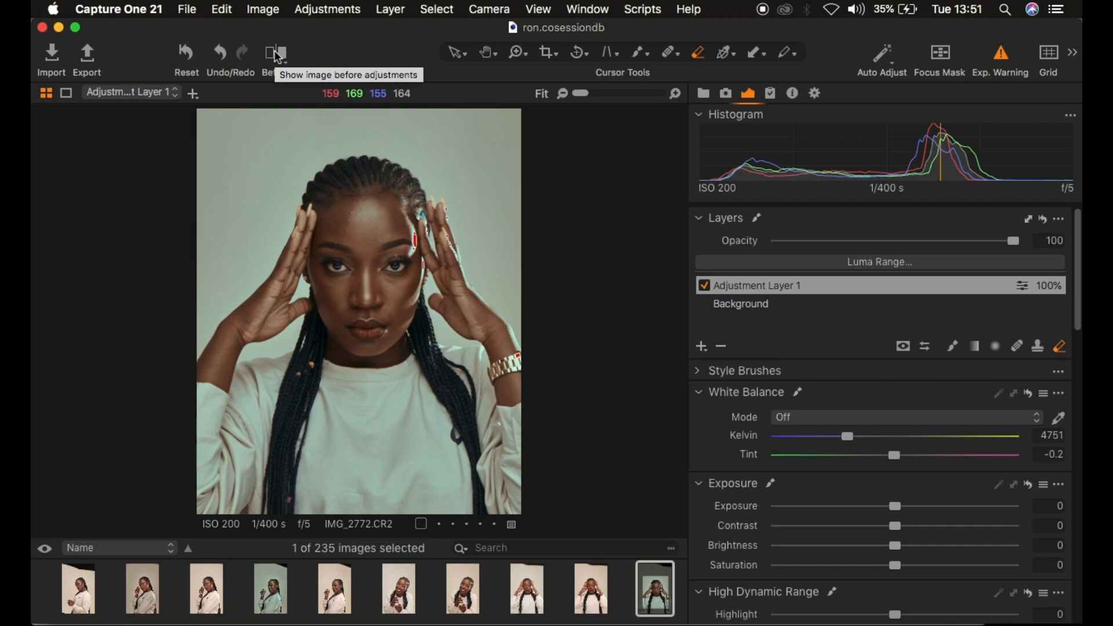
- Show the IMG_2772.CR2 portrait as it was before the adjustments
left_click(278, 56)
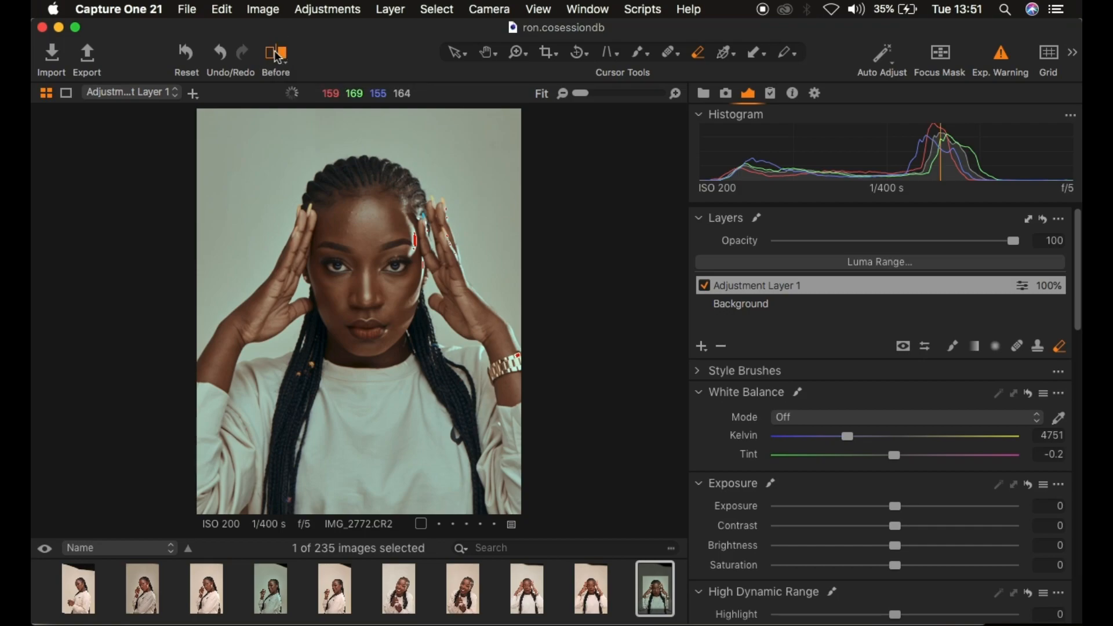